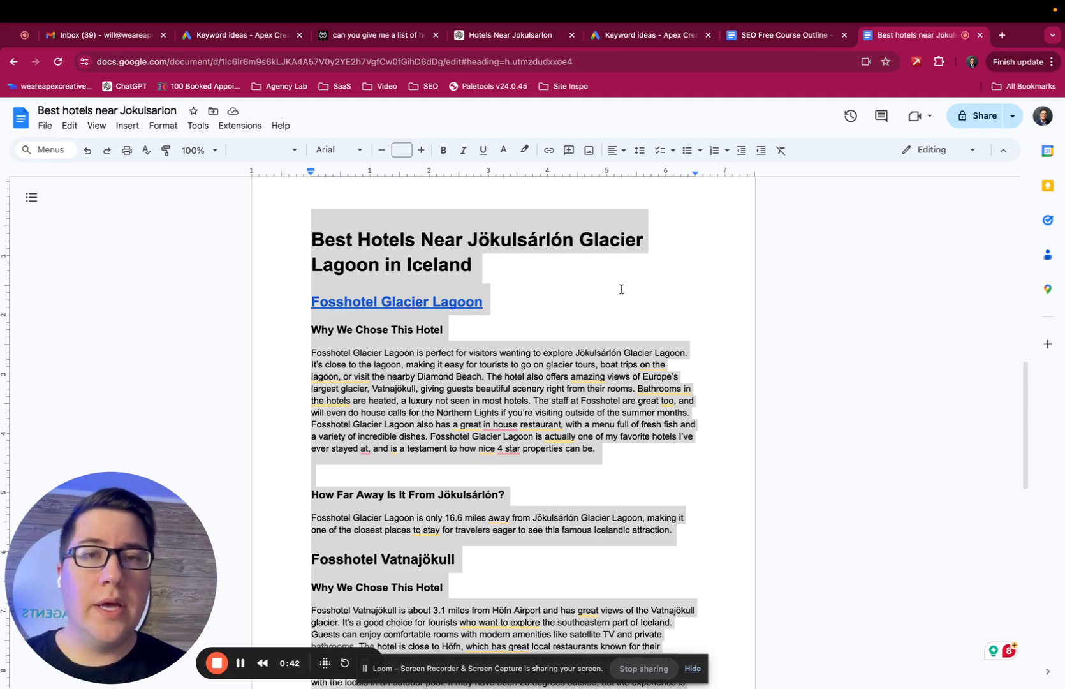
# Step: Switch to the WordPress post editor and show the block settings of the iceberg image to review its alternative text
pyautogui.hotkey('ctrl', 'Up')
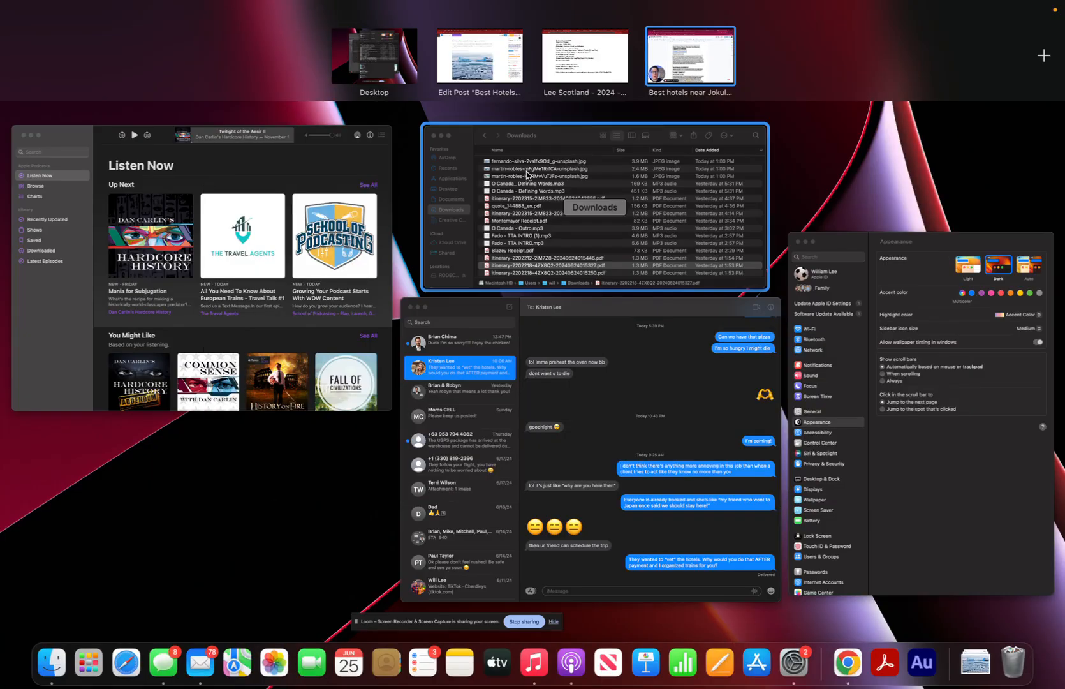
pyautogui.click(469, 75)
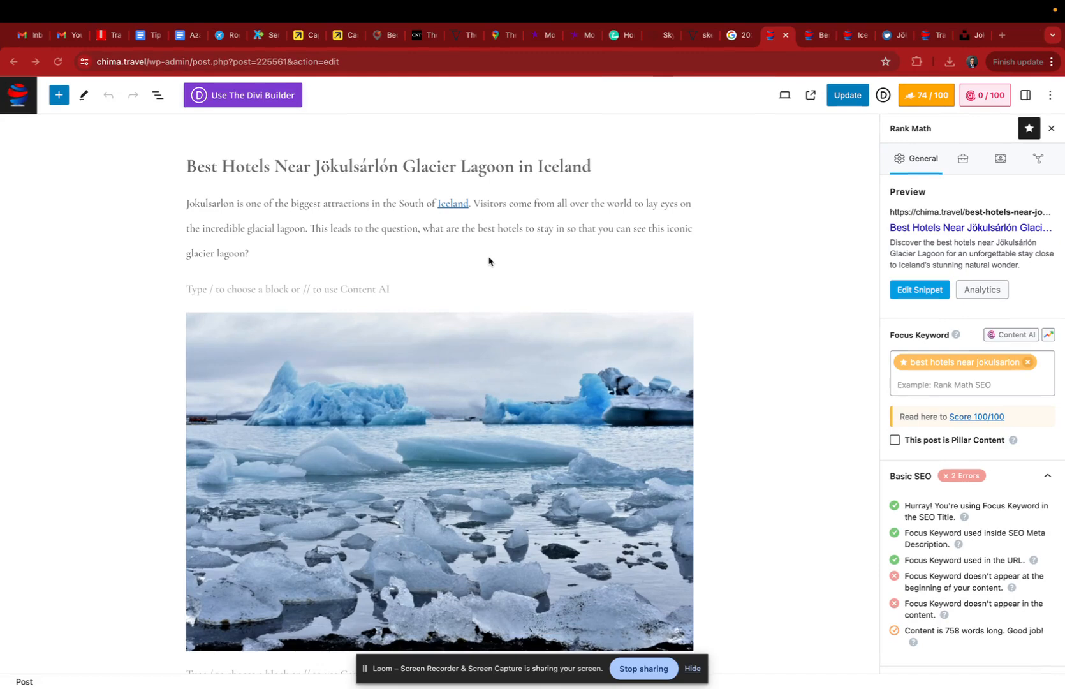
pyautogui.scroll(-1, 489, 261)
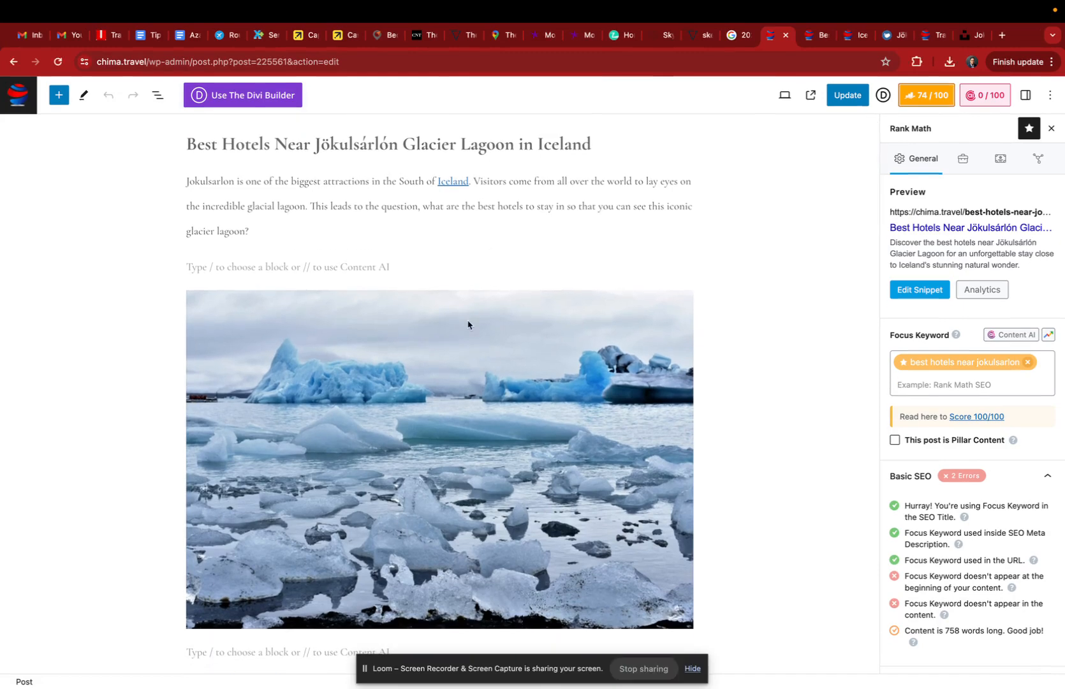
pyautogui.click(460, 348)
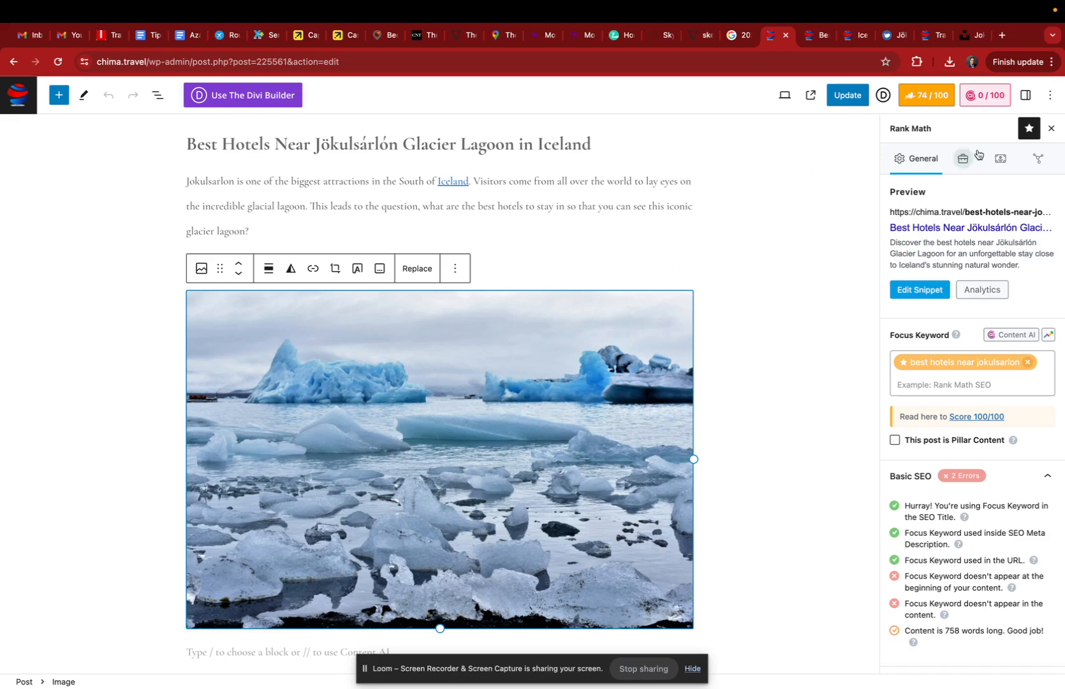
pyautogui.click(1051, 128)
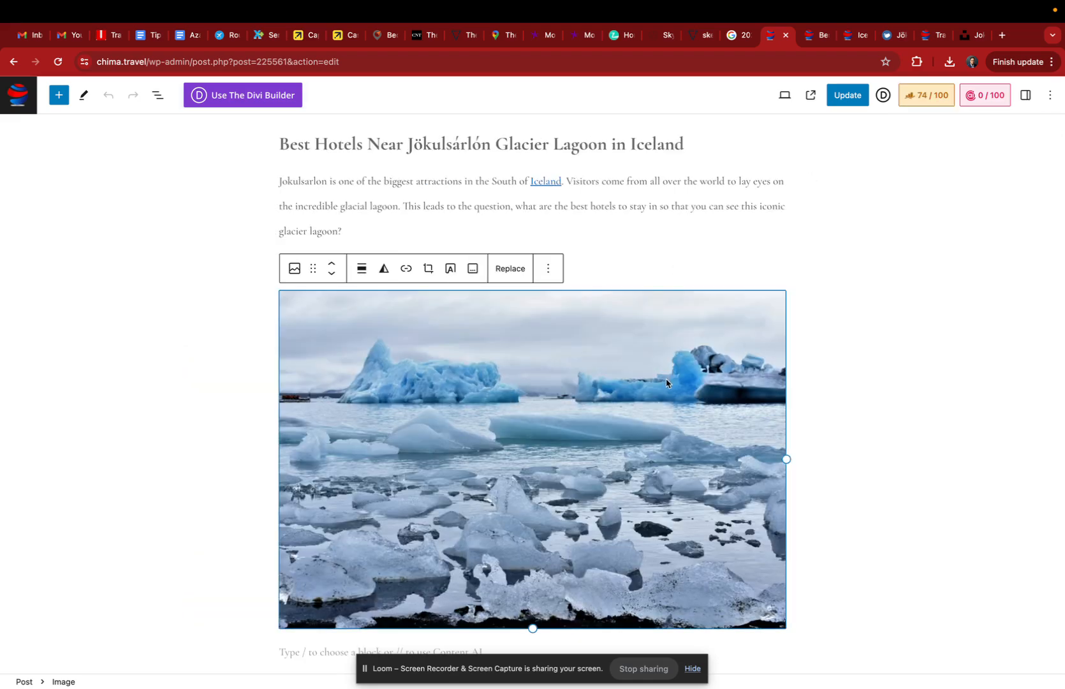
pyautogui.click(1025, 96)
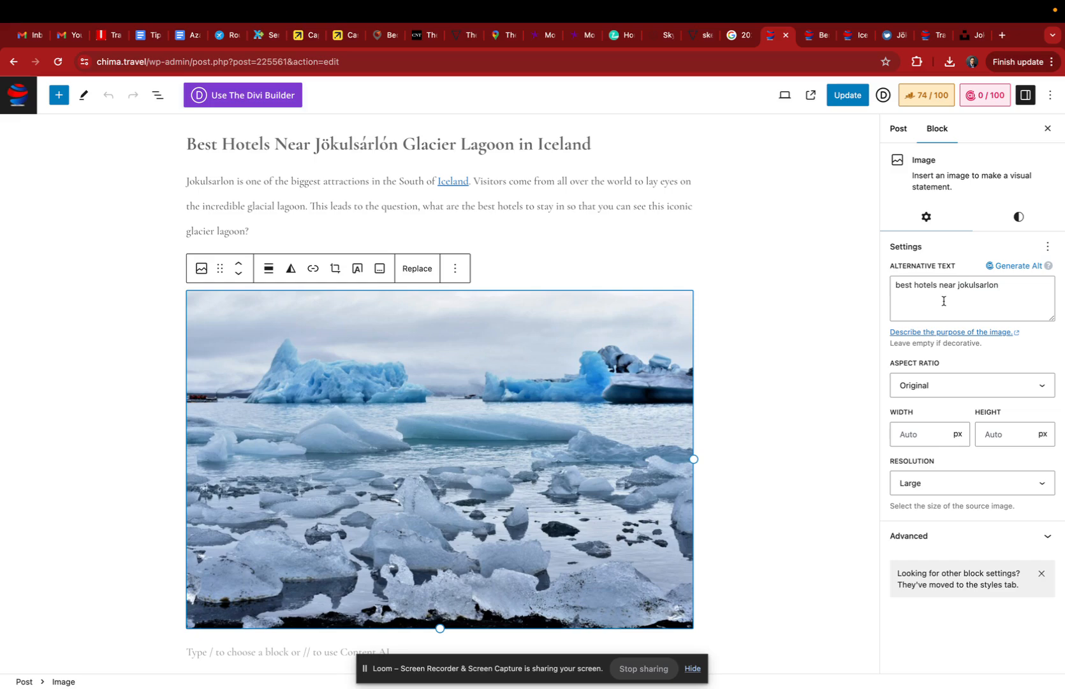
# Step: Check the alternative text of the image of hands on ice above the Fosshotel Vatnajökull heading
pyautogui.scroll(-15, 761, 313)
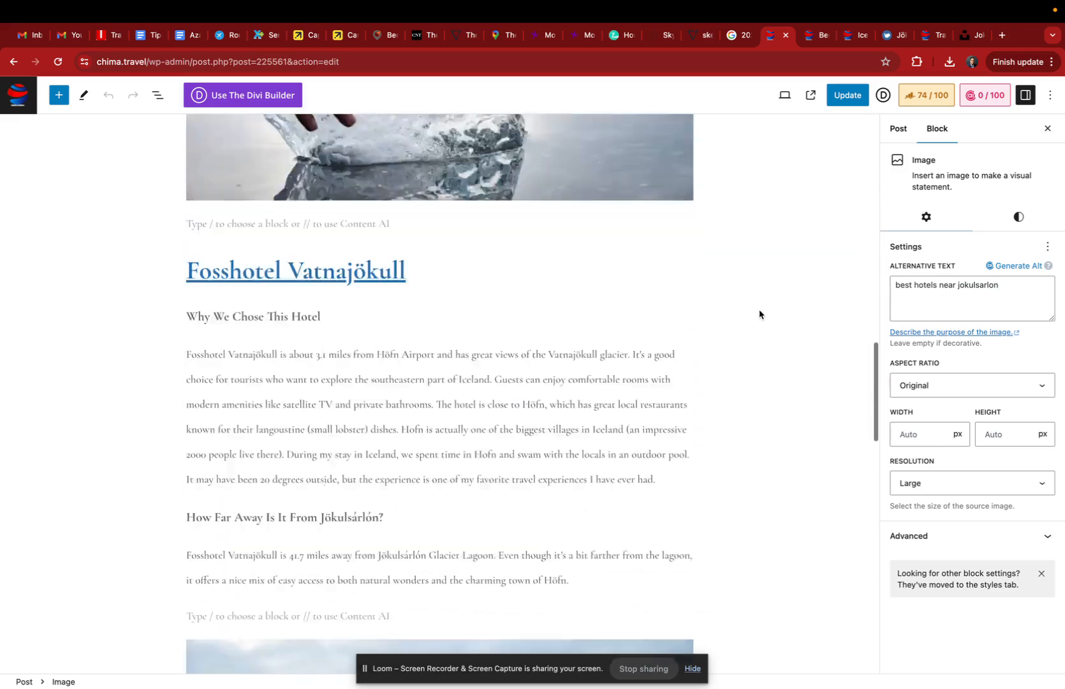
pyautogui.scroll(-5, 761, 312)
pyautogui.scroll(10, 761, 313)
pyautogui.click(402, 201)
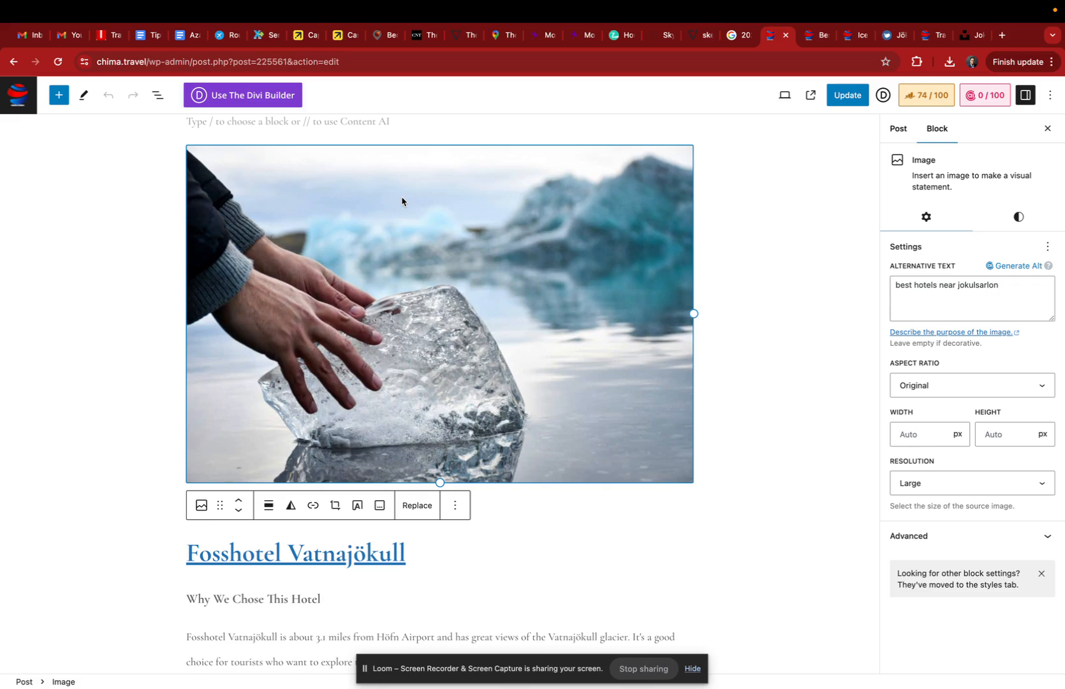
pyautogui.scroll(15, 402, 202)
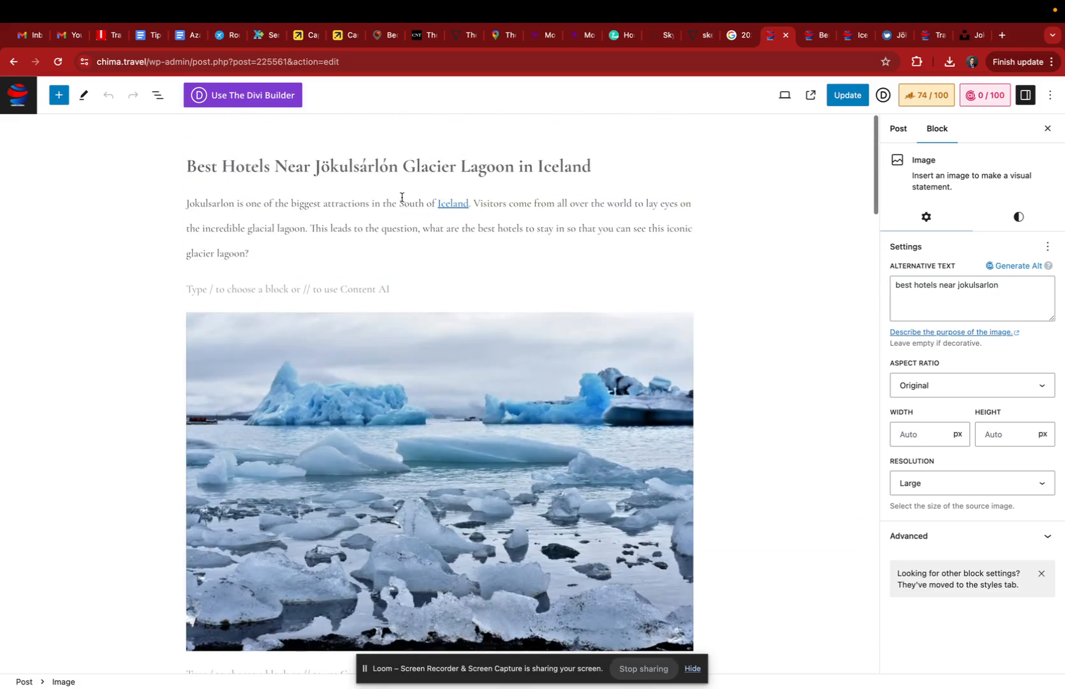
# Step: Close the block settings and show the post's Rank Math SEO settings instead
pyautogui.click(455, 229)
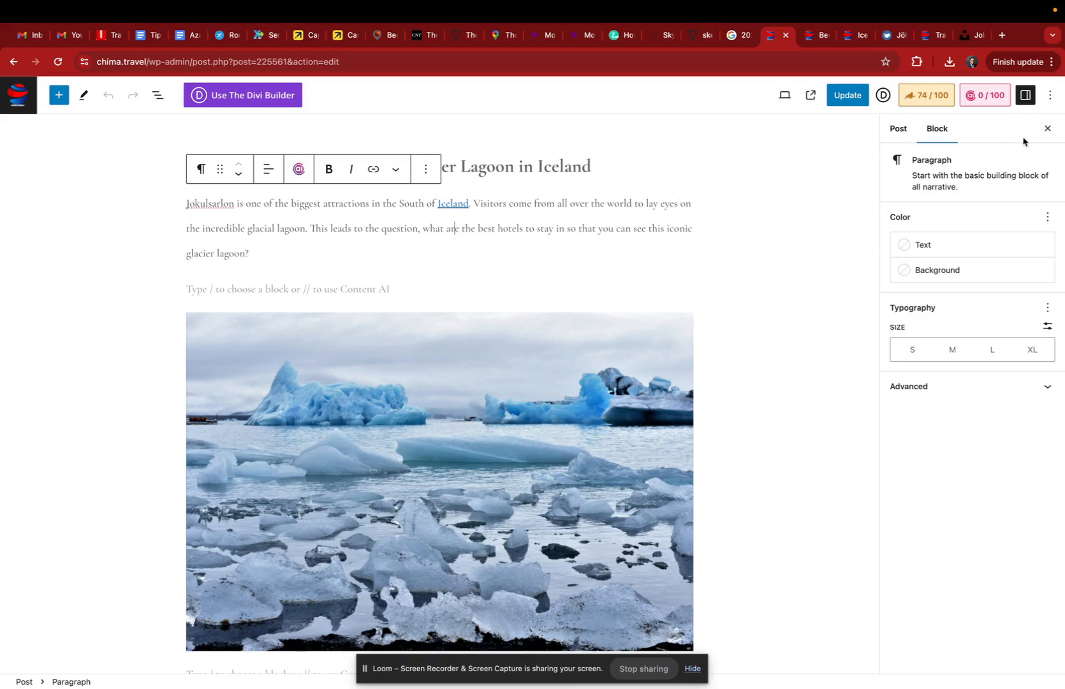
pyautogui.click(1047, 129)
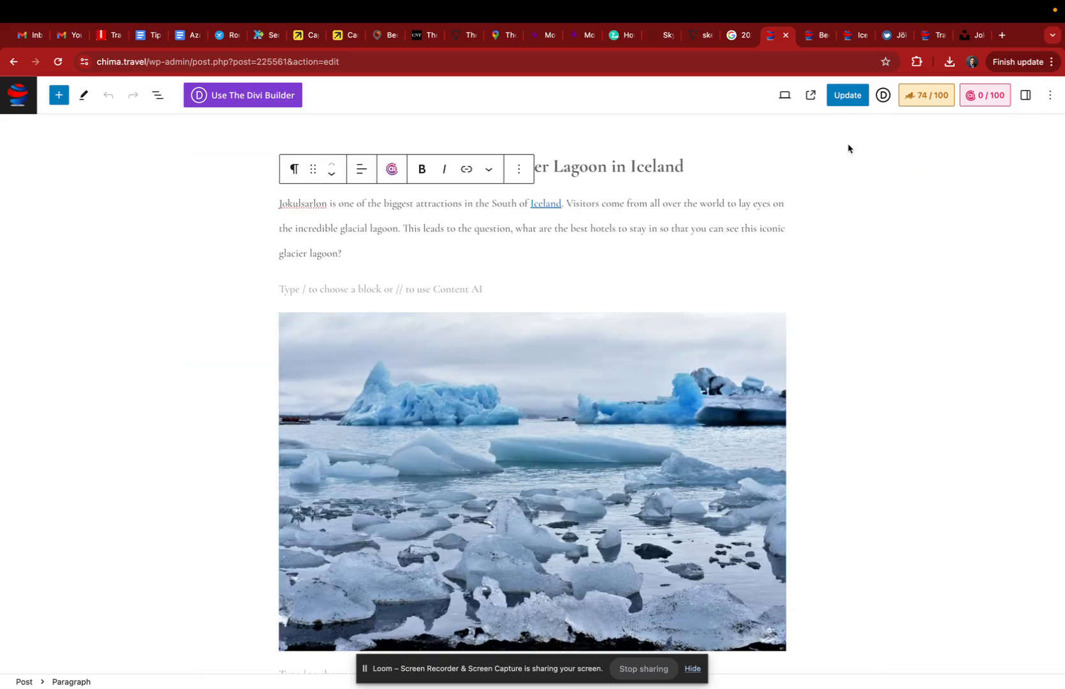
pyautogui.click(912, 100)
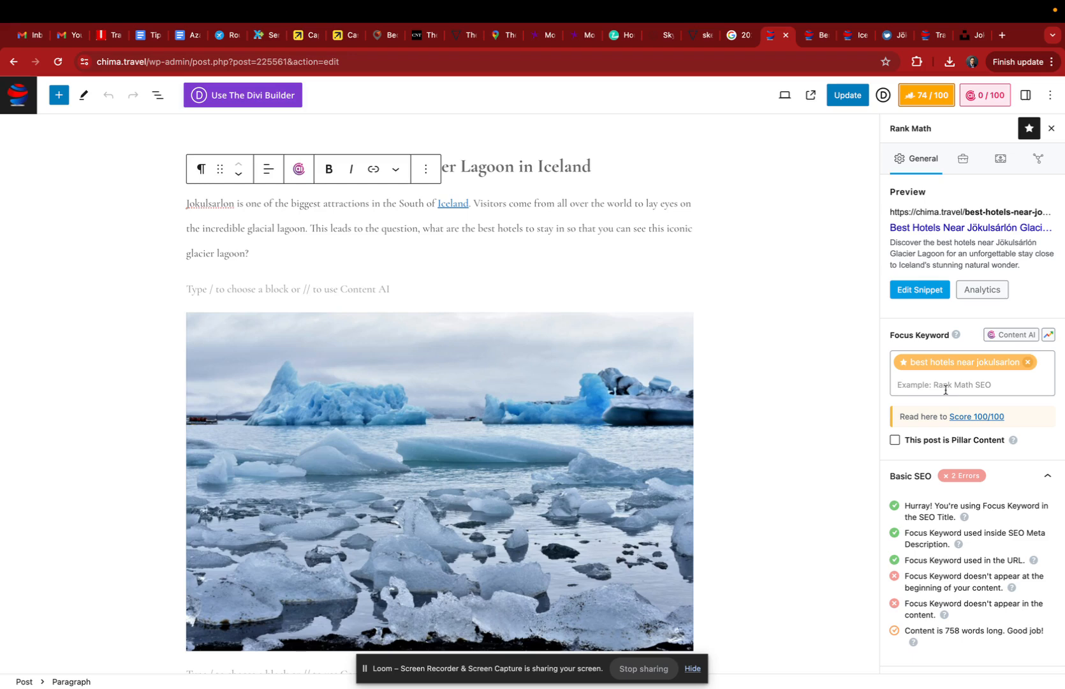
pyautogui.click(552, 166)
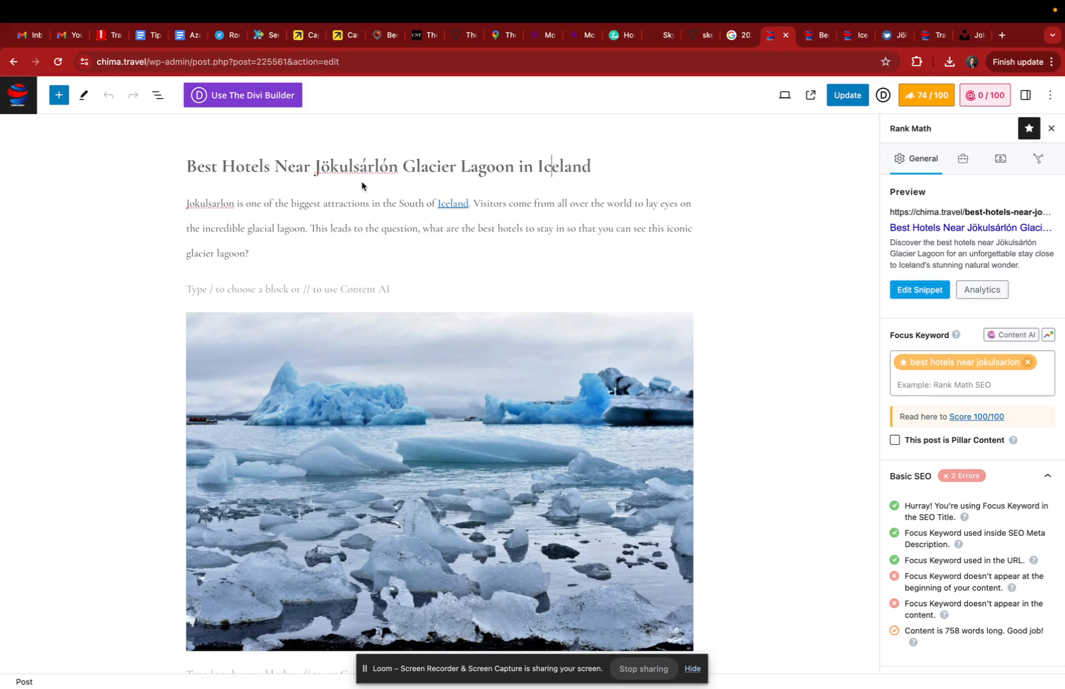
# Step: Replace the Rank Math focus keyword with "jokulsarlon"
pyautogui.tripleClick(971, 369)
pyautogui.press('super+c')
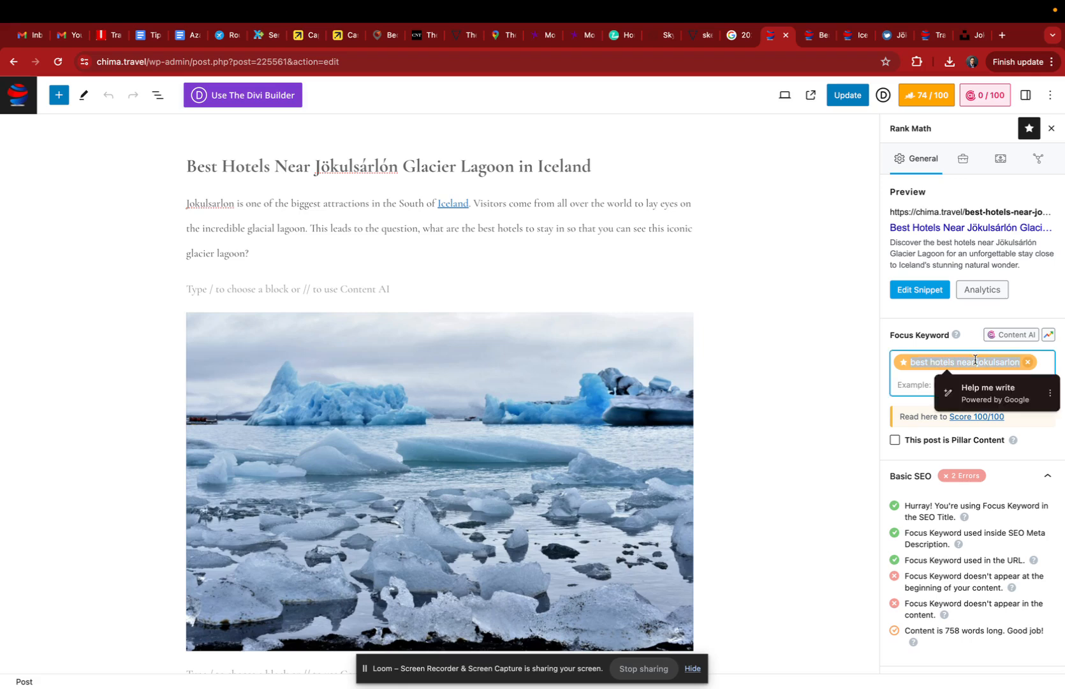
pyautogui.click(1029, 366)
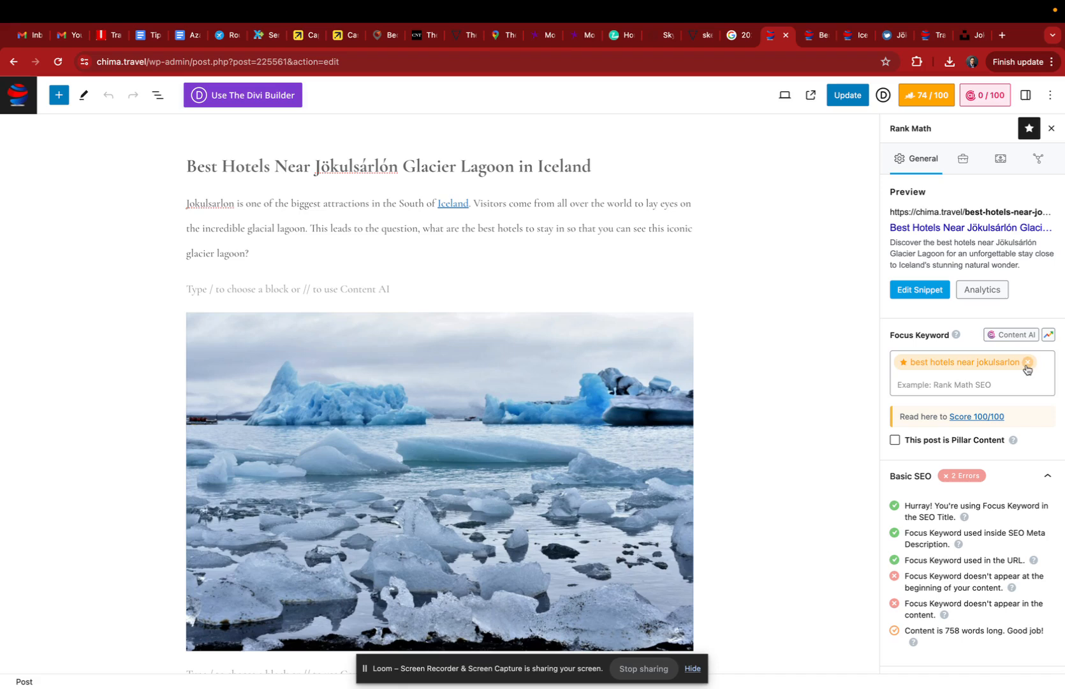
pyautogui.click(1028, 364)
pyautogui.write('j')
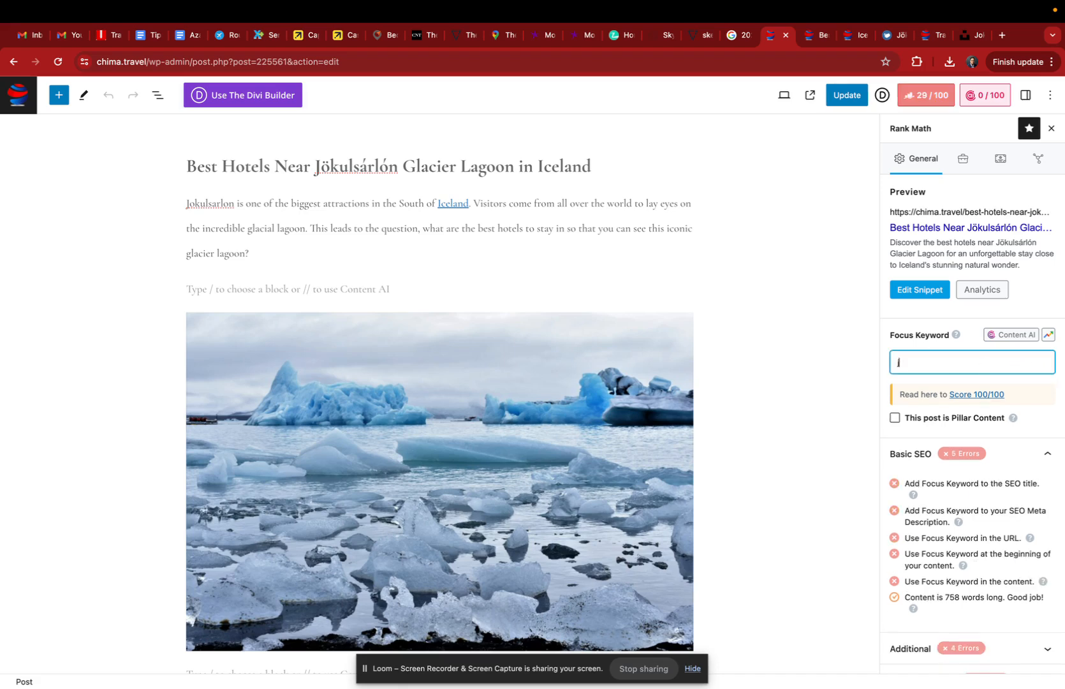
pyautogui.write('okulsarlon')
pyautogui.press('Return')
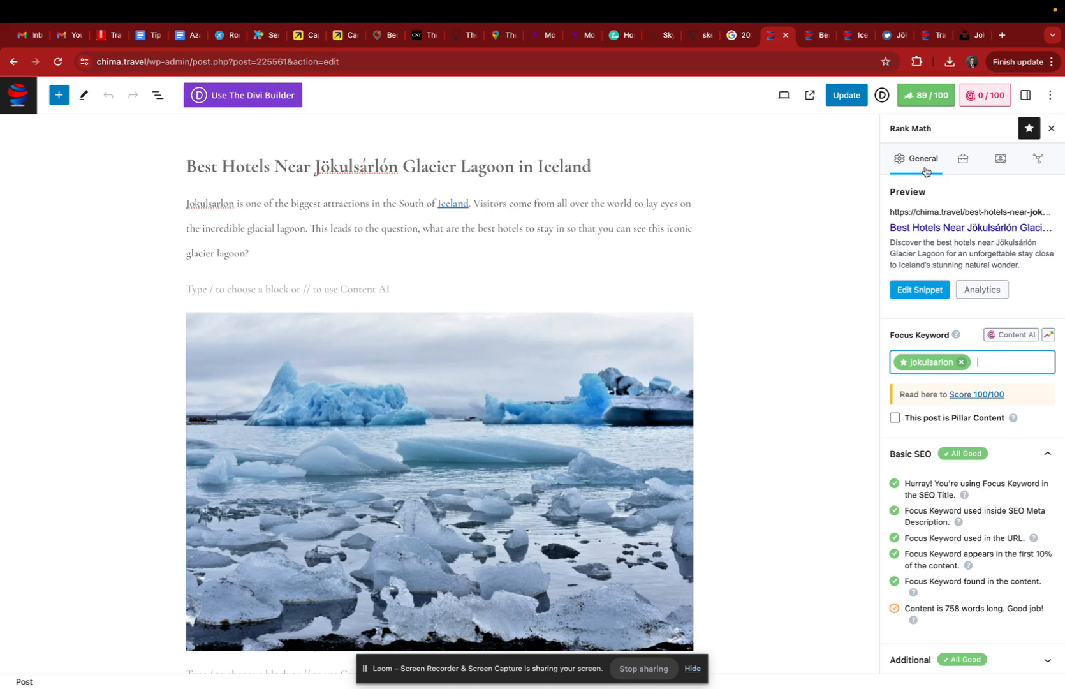
# Step: Change the focus keyword back to "best hotels near jokulsarlon"
pyautogui.click(961, 362)
pyautogui.click(959, 362)
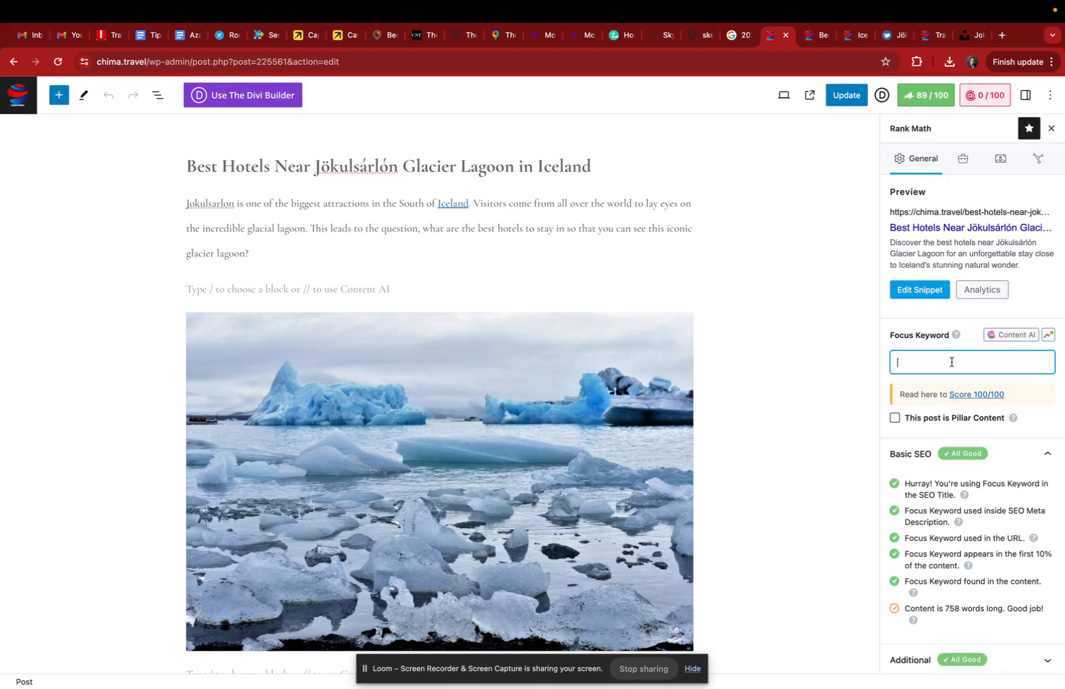
pyautogui.press('super+v')
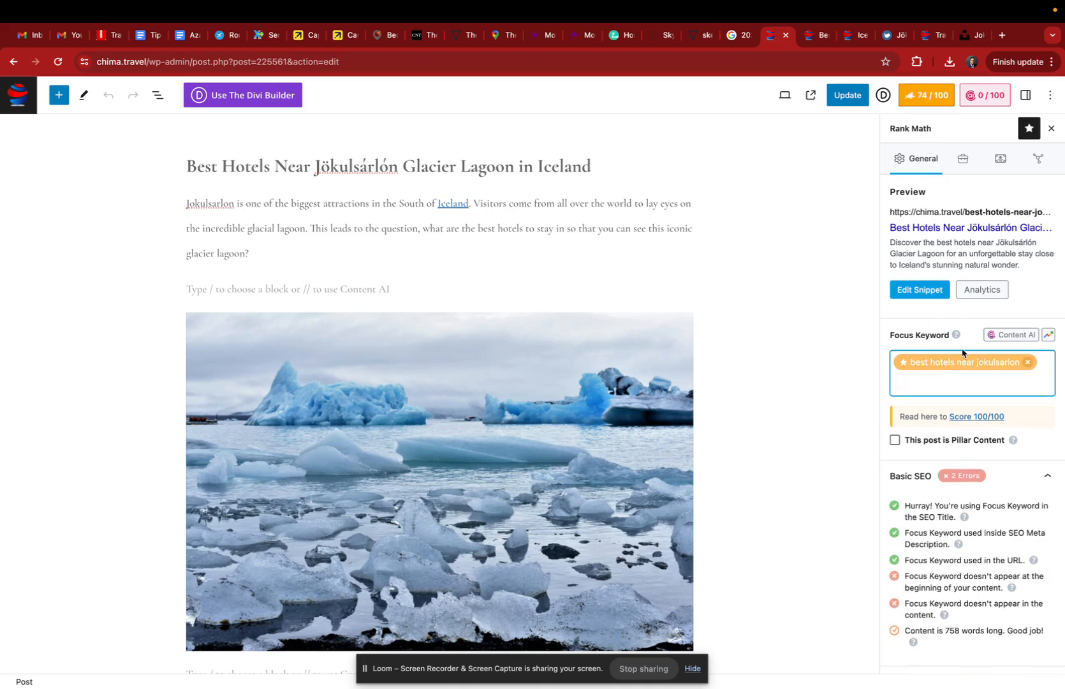
# Step: Open the Rank Math snippet editor and compare its permalink with the published post's URL, also reviewing the description
pyautogui.click(919, 291)
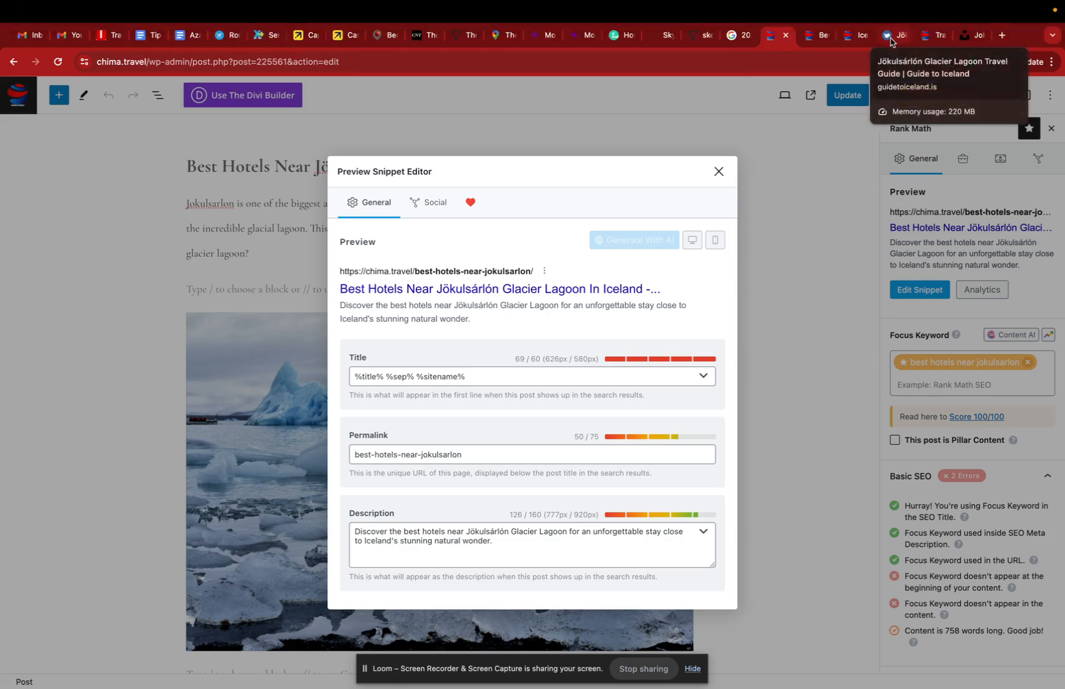
pyautogui.click(818, 35)
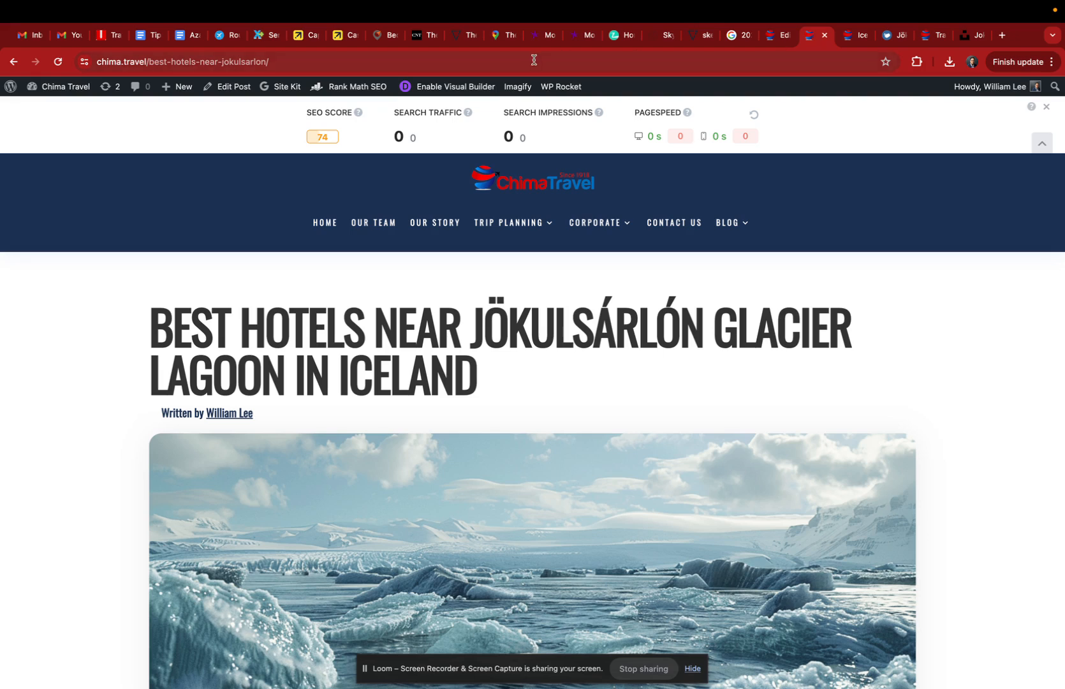
pyautogui.click(191, 62)
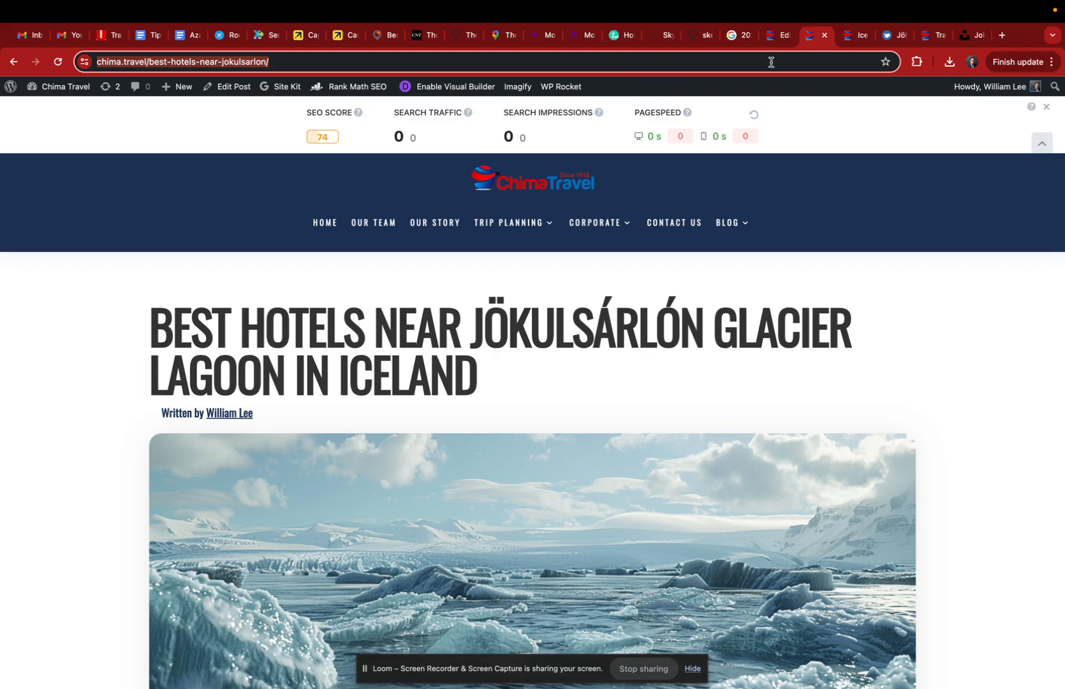
pyautogui.click(777, 37)
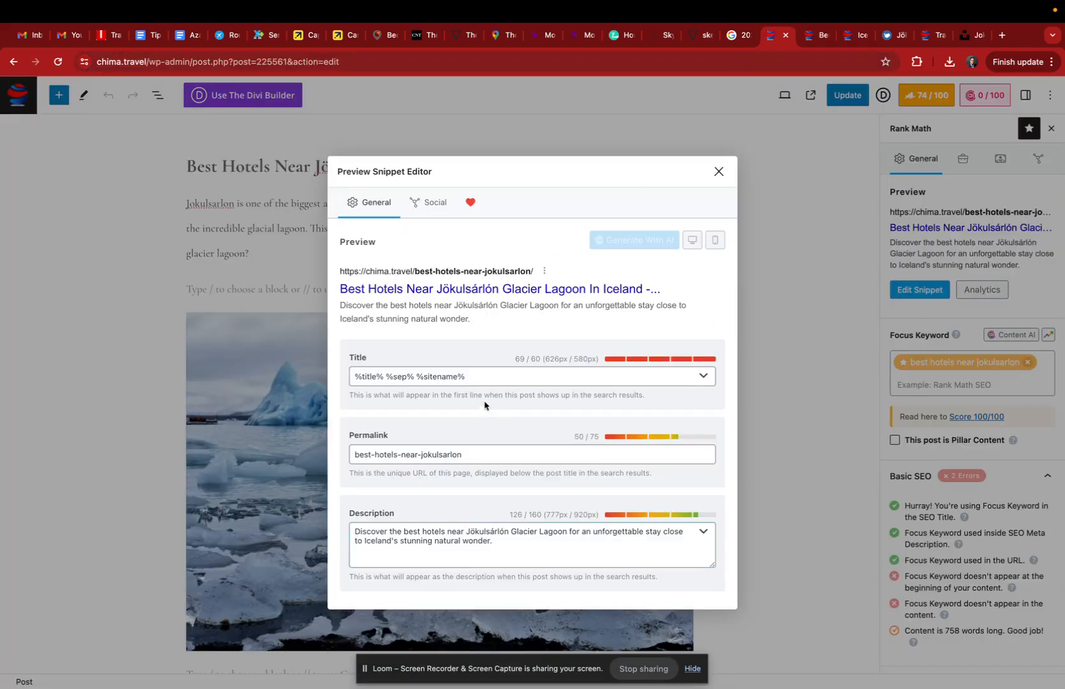
pyautogui.click(461, 540)
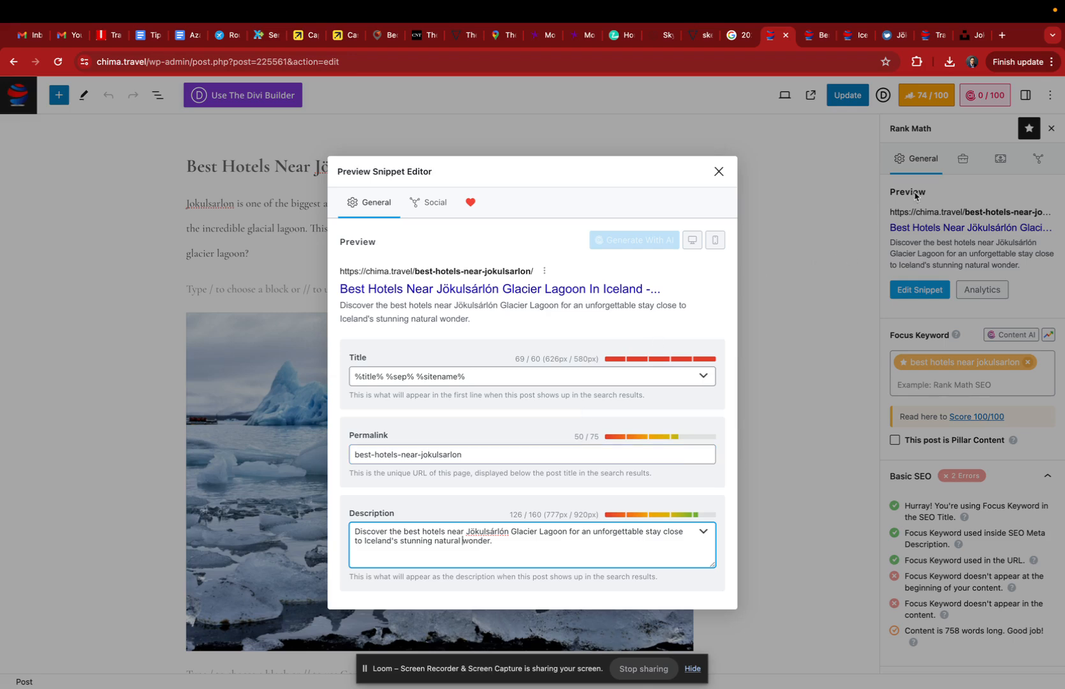
# Step: Search Google for "forbes" in the browser tab showing the Unsplash photos
pyautogui.click(968, 36)
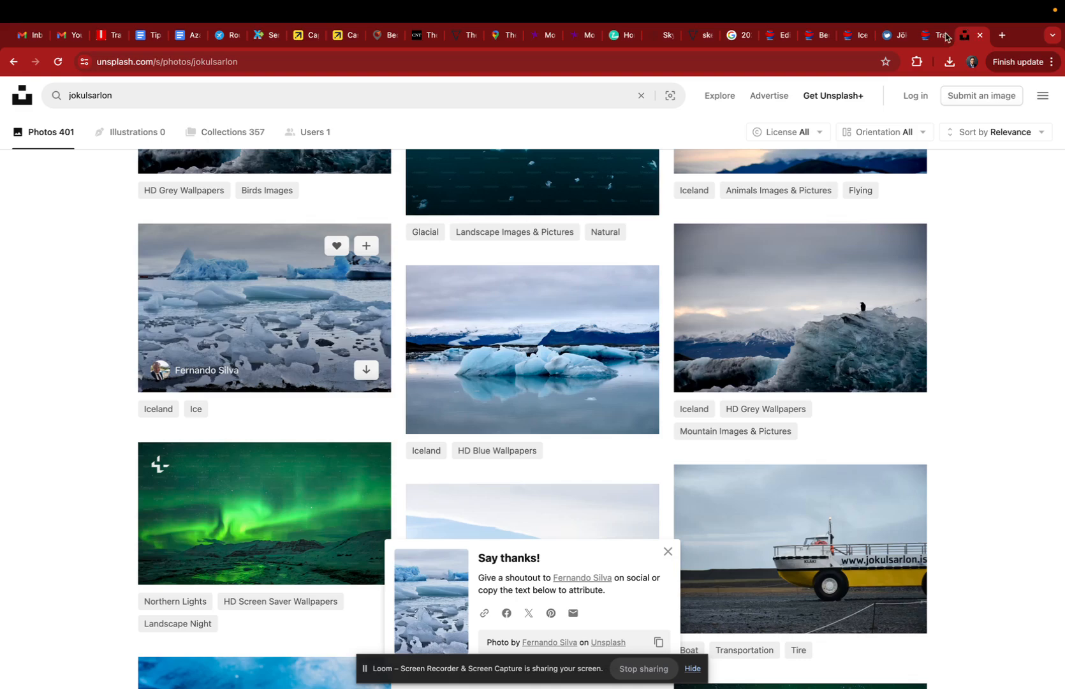
pyautogui.click(793, 60)
pyautogui.write('forbes')
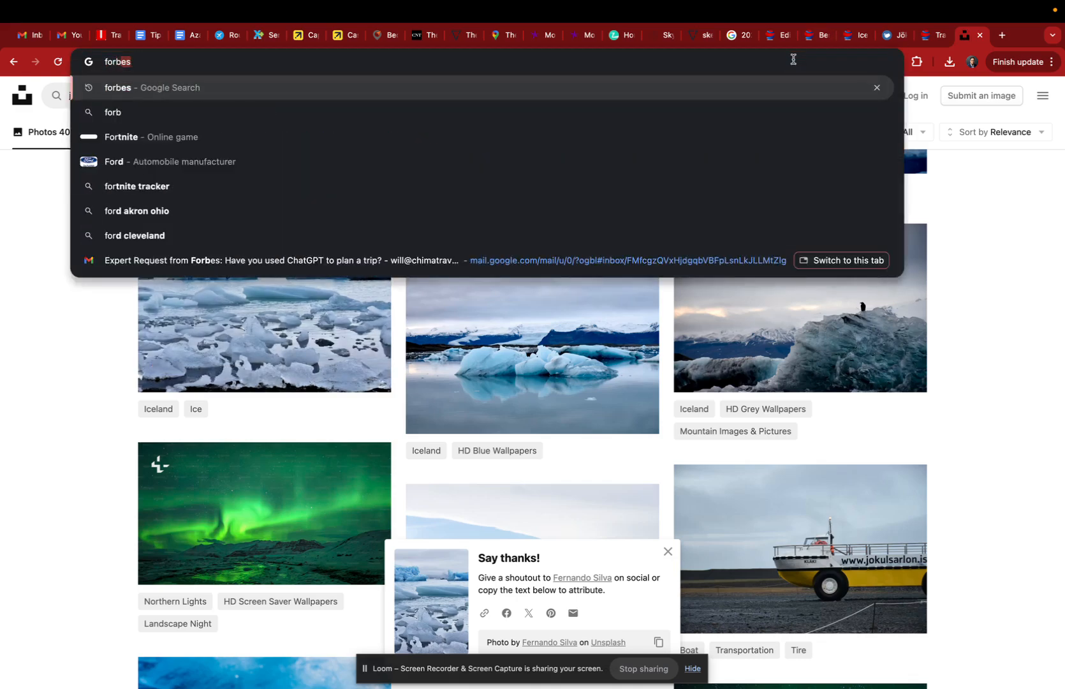
pyautogui.press('Return')
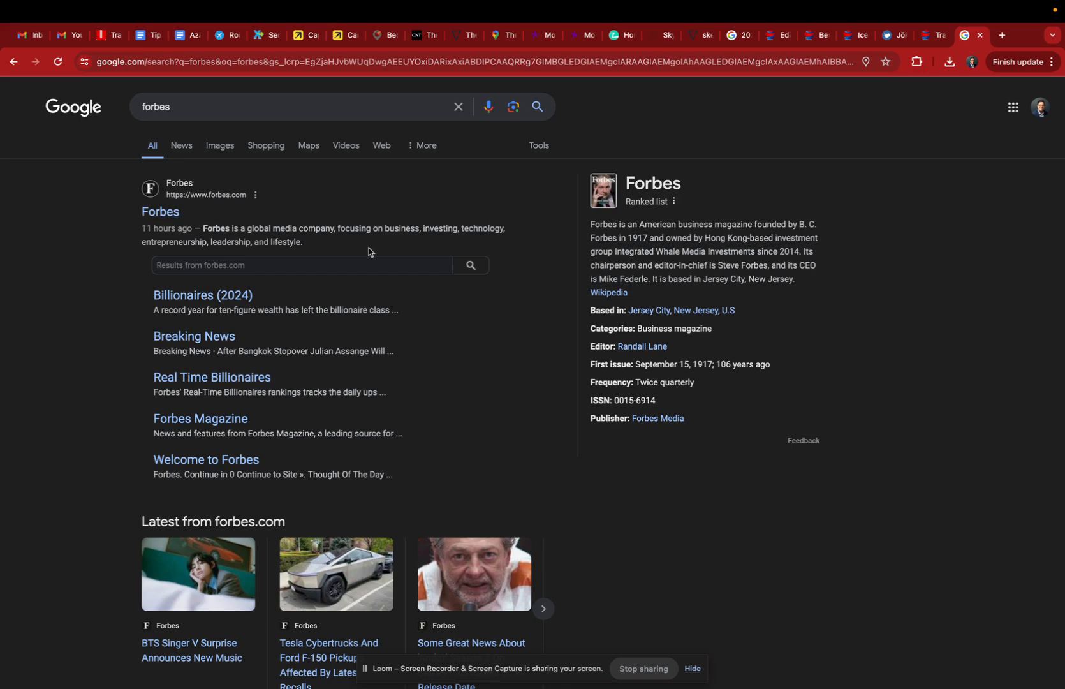
# Step: Search Google for "forbes technology", go back to the earlier results and return to the post's snippet editor
pyautogui.click(257, 107)
pyautogui.write('techno')
pyautogui.press('Down')
pyautogui.press('Return')
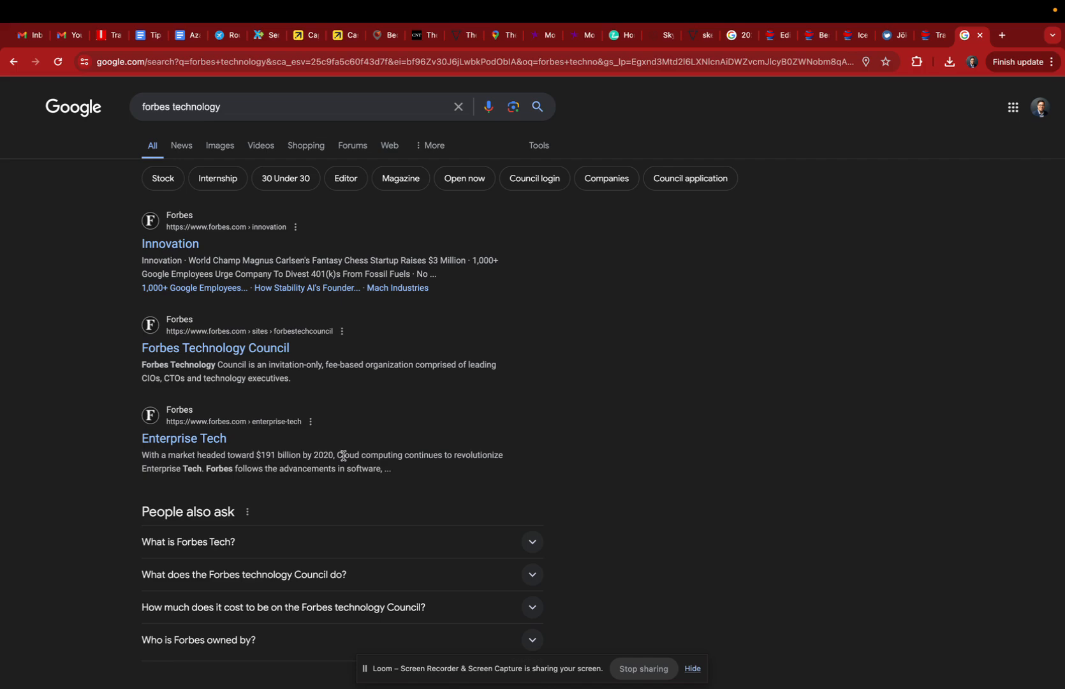
pyautogui.press('super+Left')
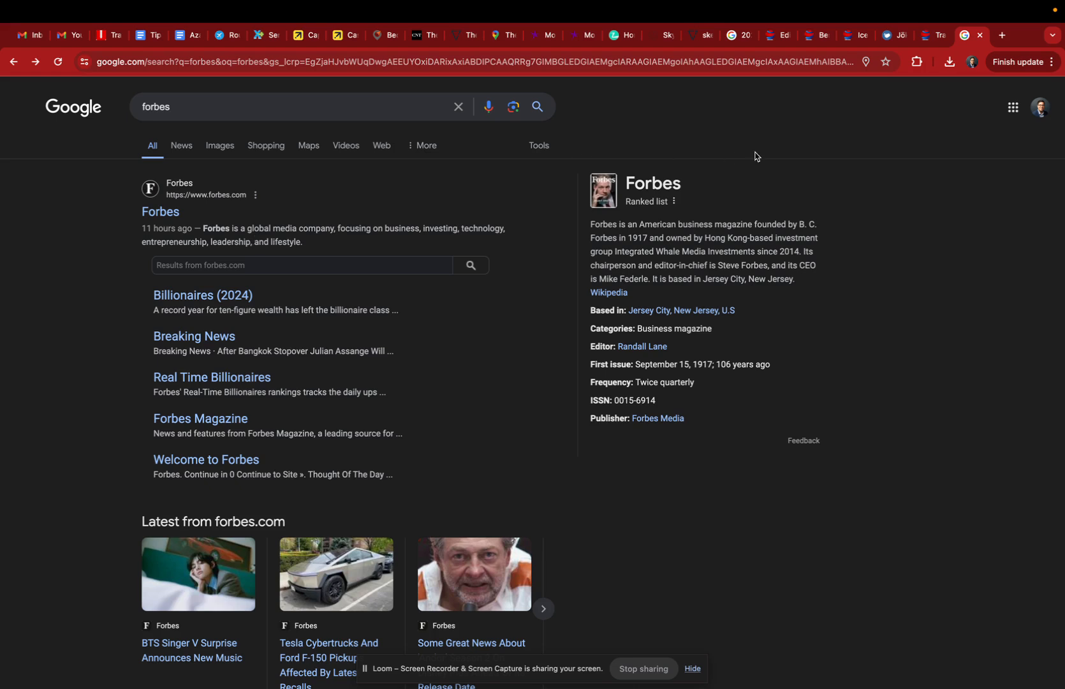
pyautogui.click(779, 36)
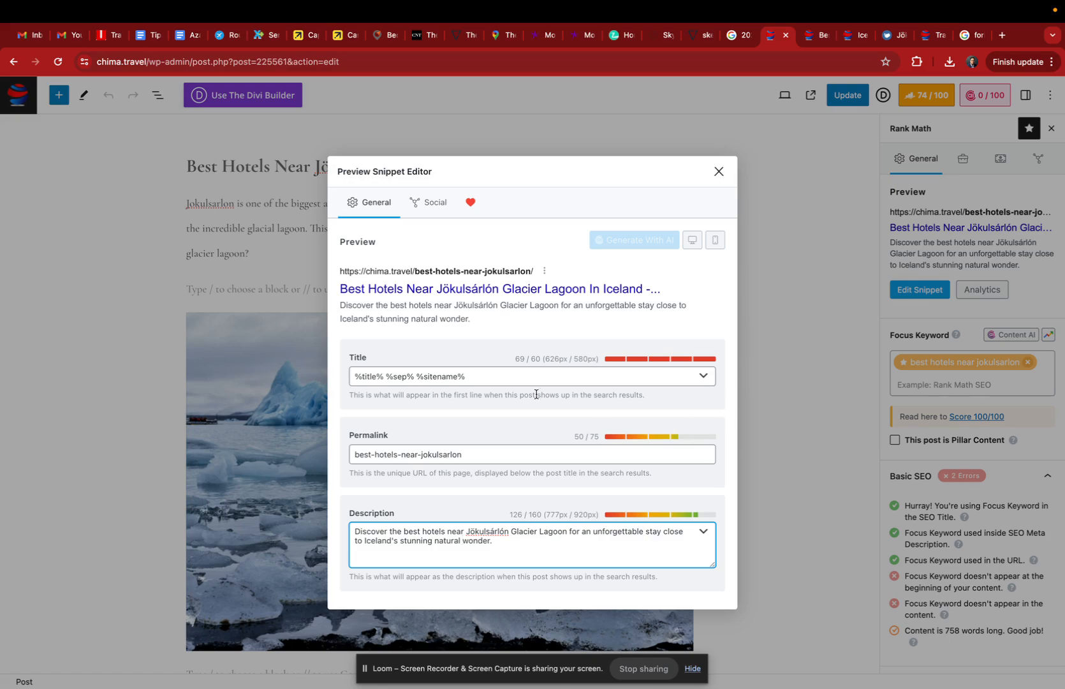
# Step: Switch to the "Hotels Near Jokulsarlon" ChatGPT conversation to review the 20-word meta description prompt and its answer
pyautogui.hotkey('ctrl', 'Up')
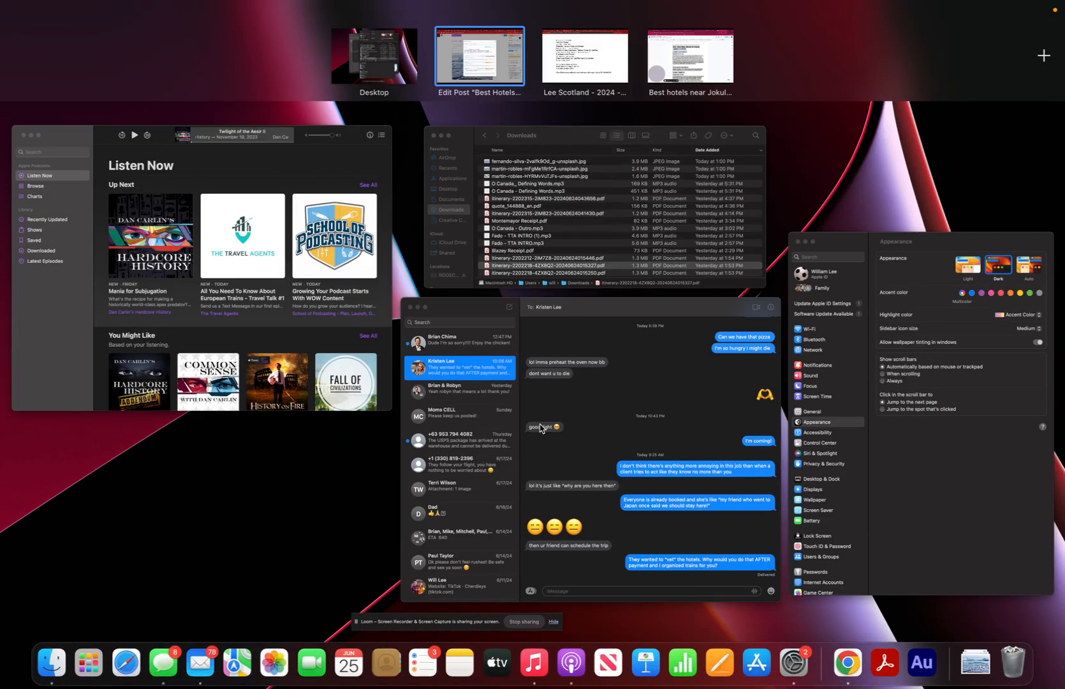
pyautogui.click(698, 64)
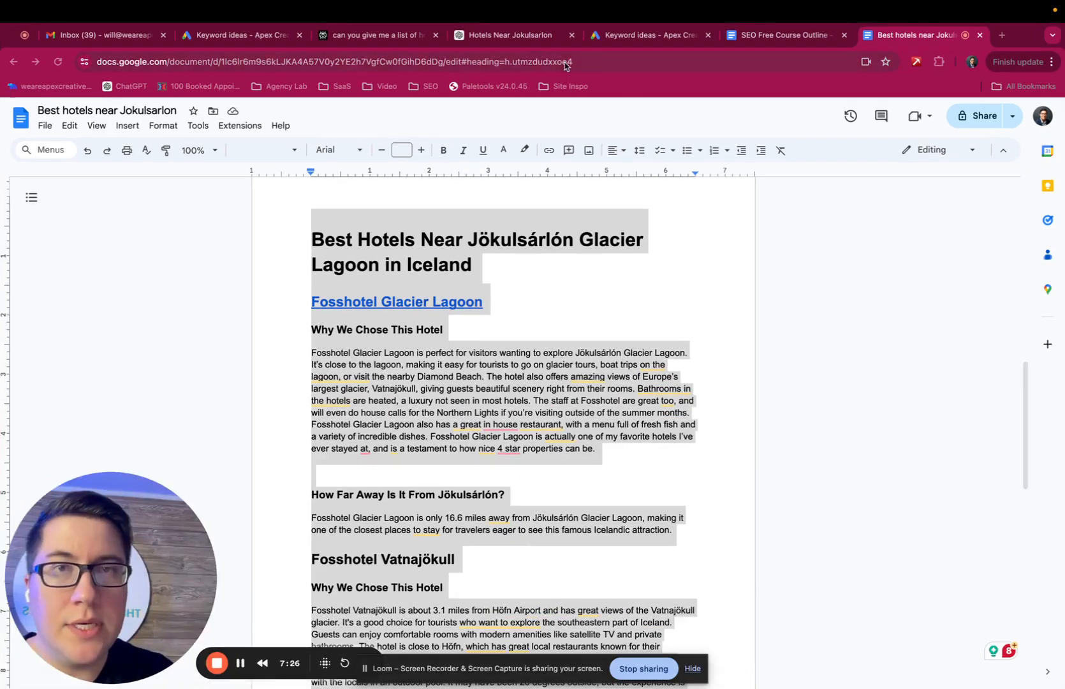
pyautogui.click(514, 36)
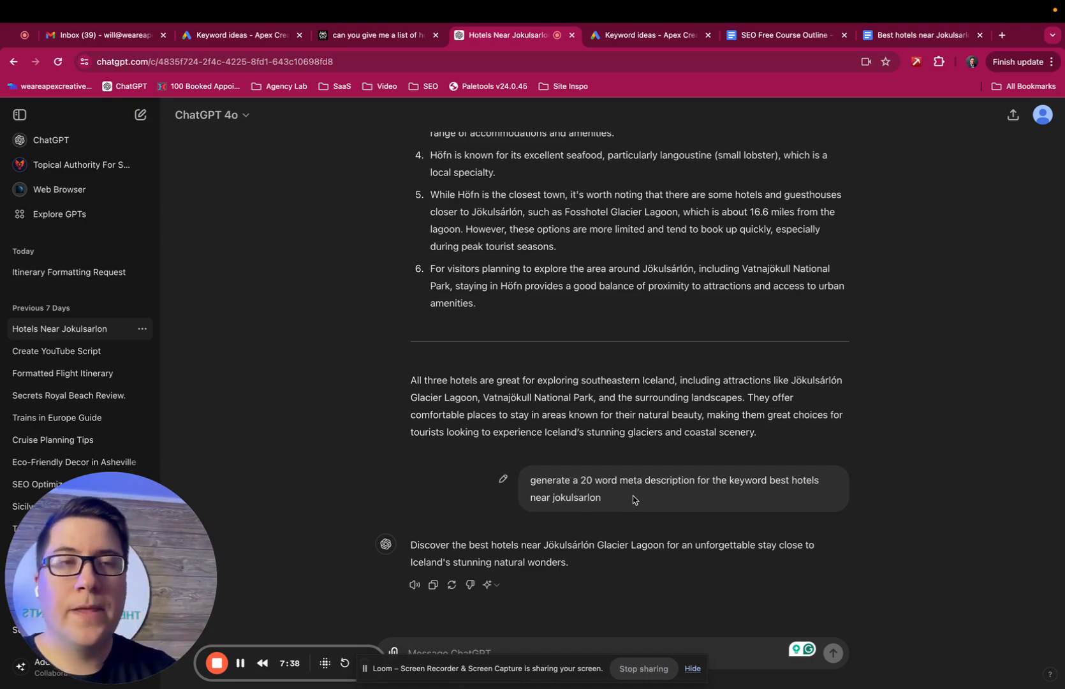
# Step: Return to the WordPress post editor and close the snippet editor
pyautogui.hotkey('ctrl', 'Up')
pyautogui.click(466, 74)
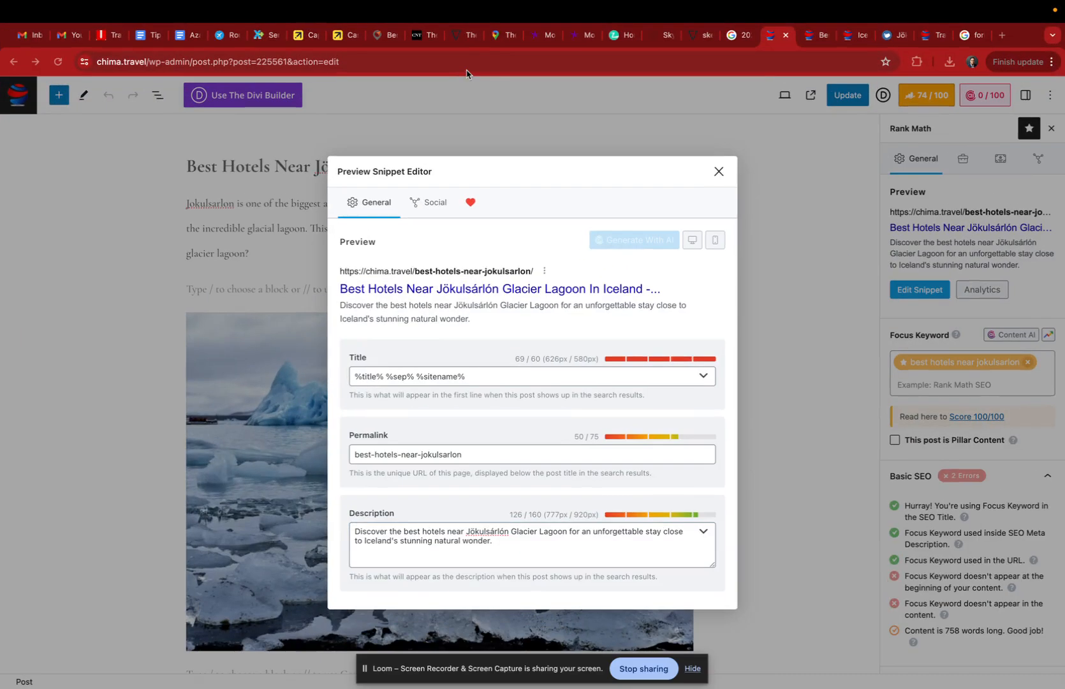
pyautogui.click(718, 171)
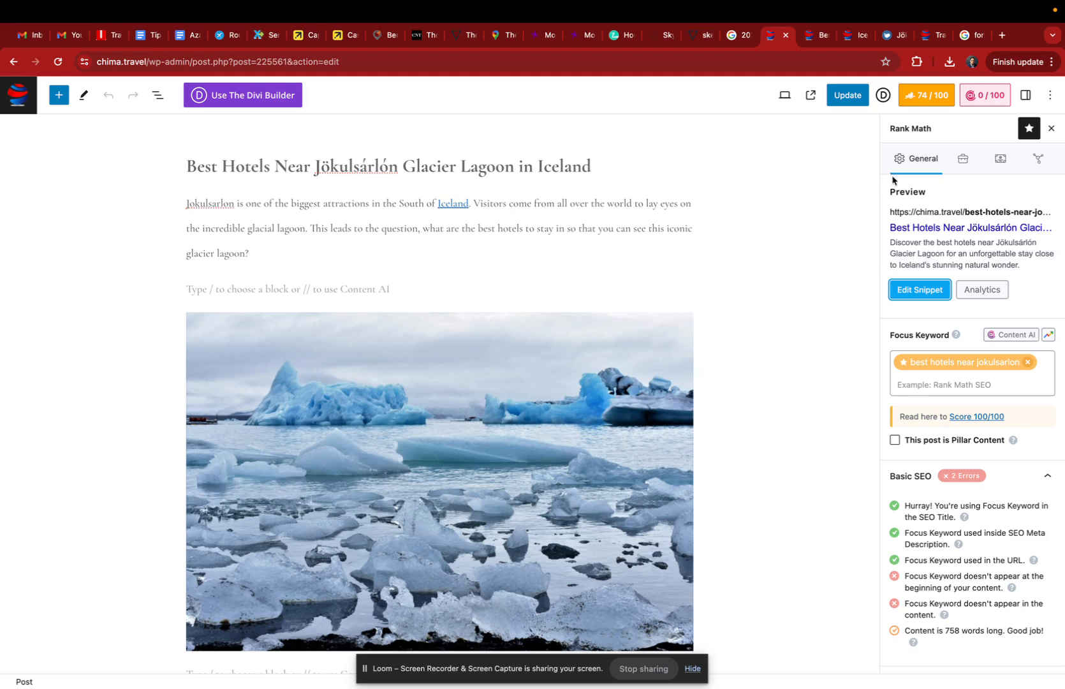
# Step: Review the post's schema markup in Rank Math and return to its general SEO settings
pyautogui.click(1002, 163)
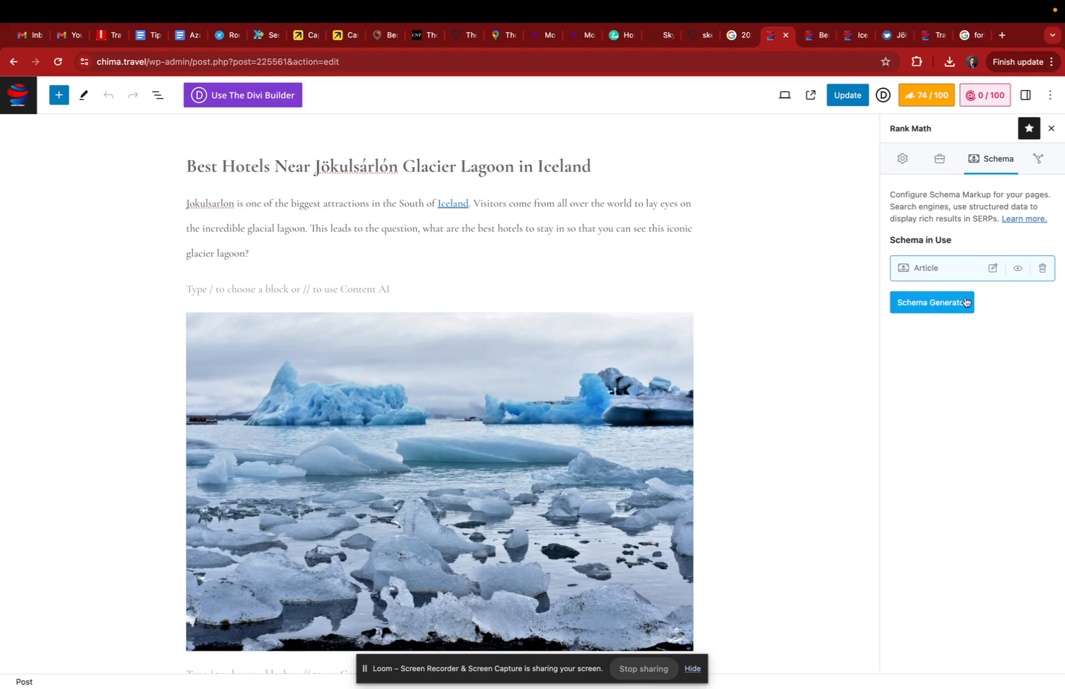
pyautogui.click(903, 159)
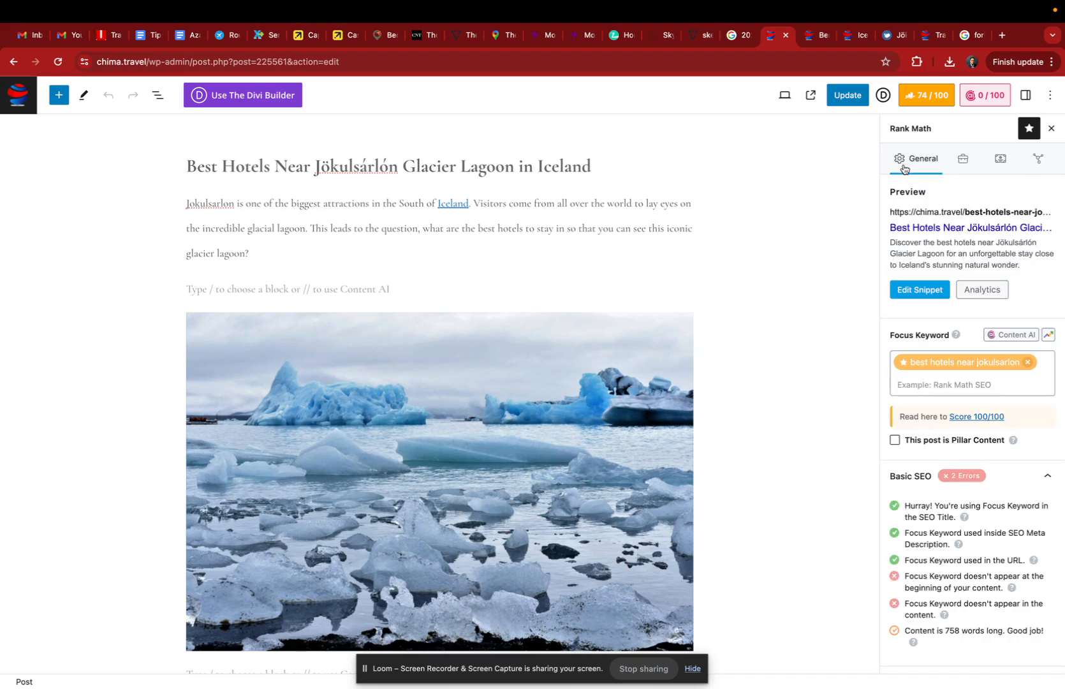
# Step: Switch to the published Jökulsárlón hotels post and examine the Iceland link in its introduction
pyautogui.click(811, 95)
pyautogui.scroll(-4, 95, 436)
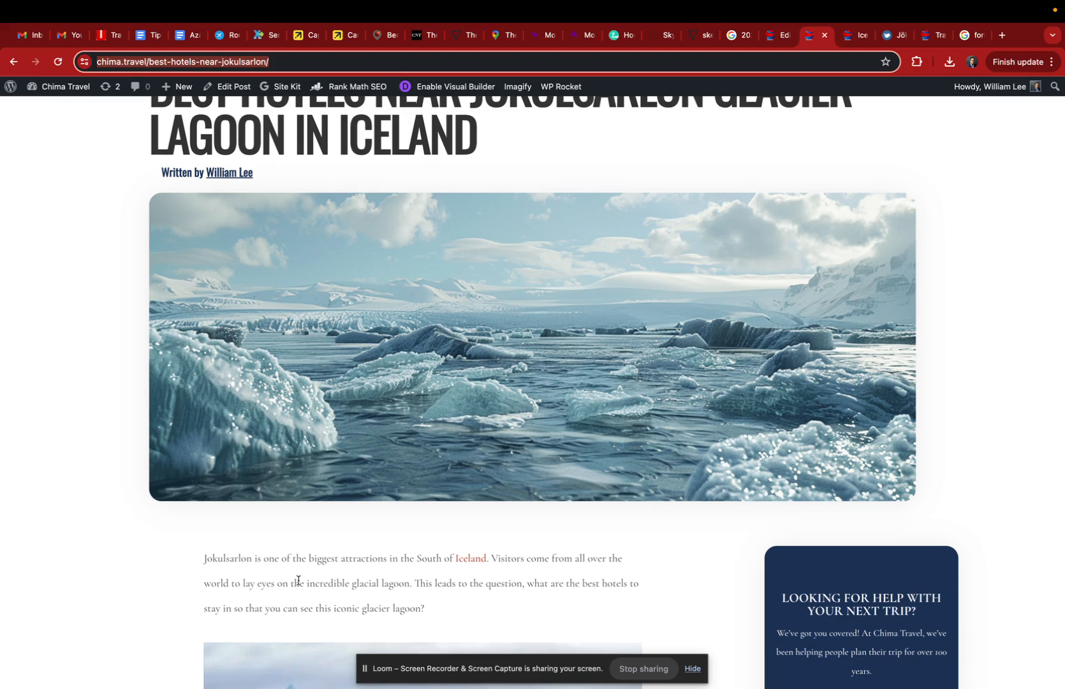
pyautogui.scroll(-3, 379, 610)
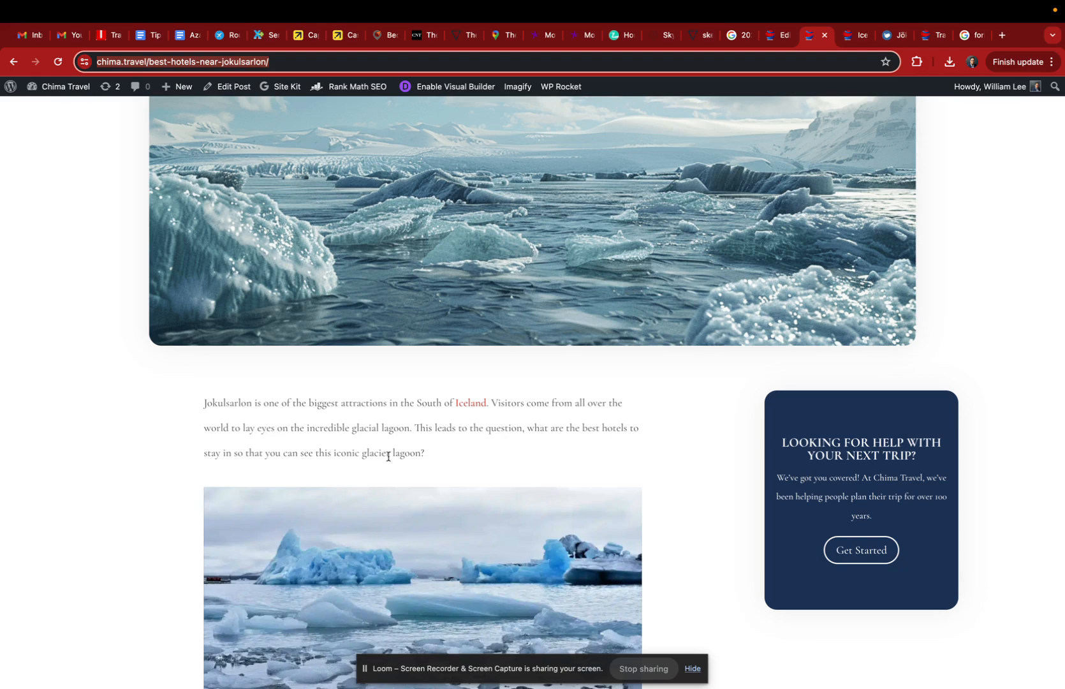
pyautogui.scroll(-3, 386, 427)
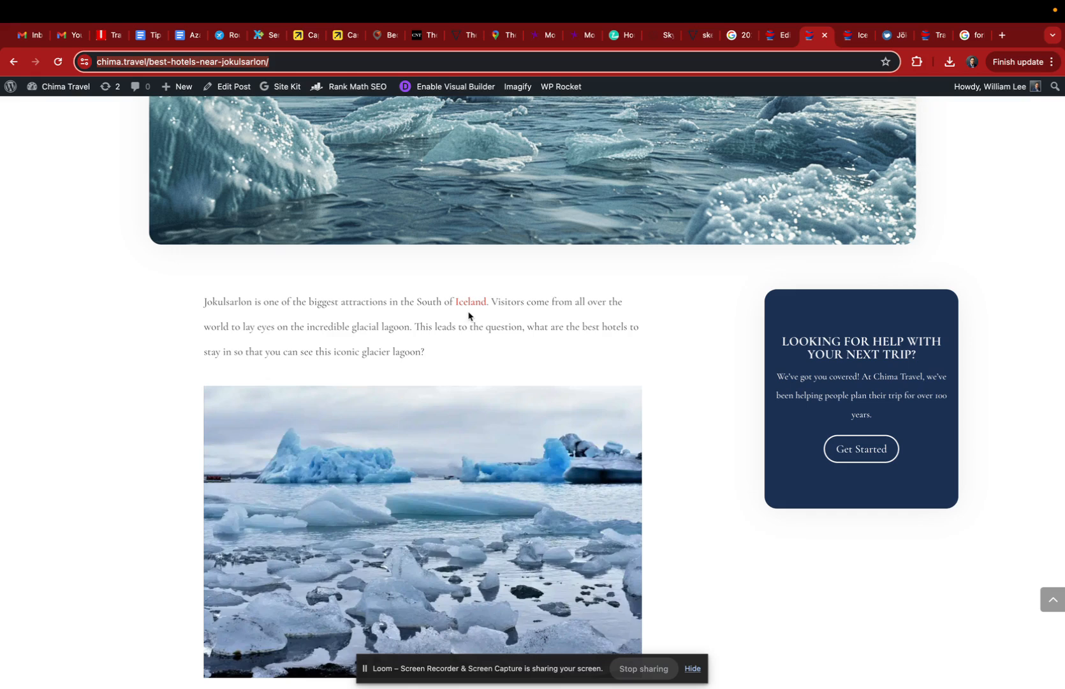
# Step: Switch to the linked Iceland trip-planning page and examine its ratings, travel details and places to eat
pyautogui.click(850, 38)
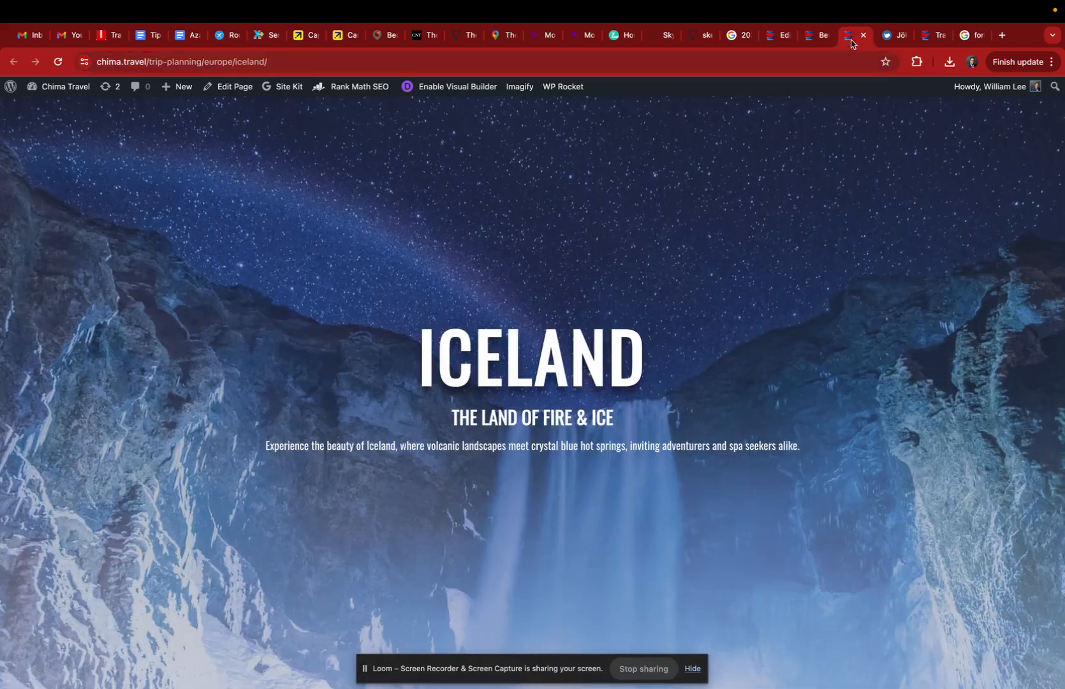
pyautogui.scroll(-10, 524, 237)
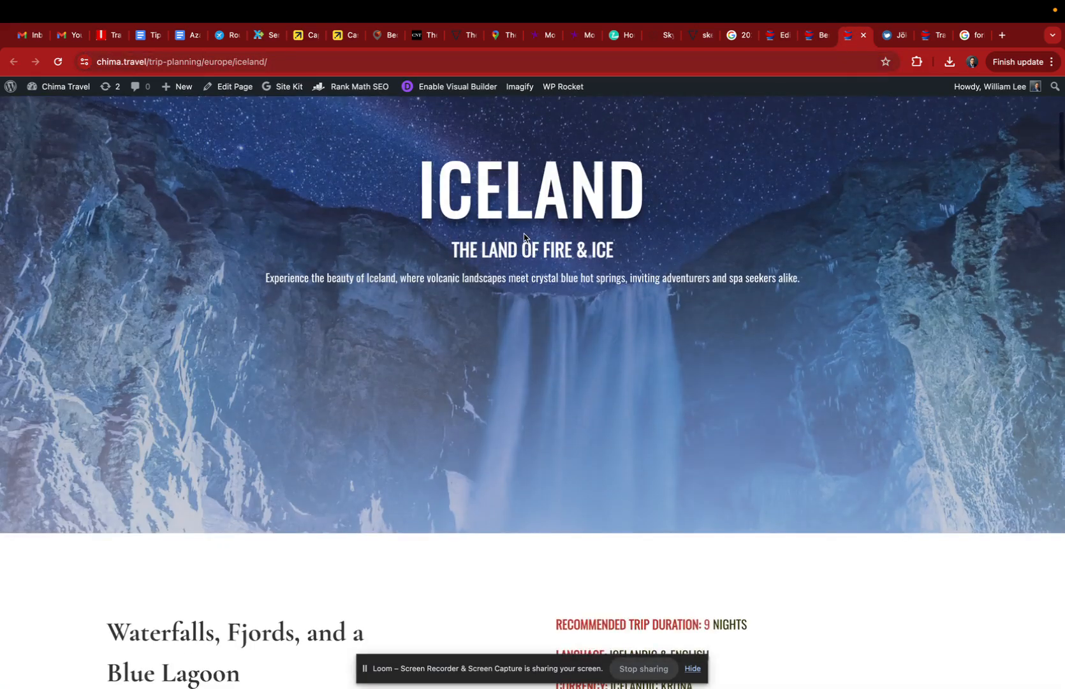
pyautogui.scroll(-15, 524, 237)
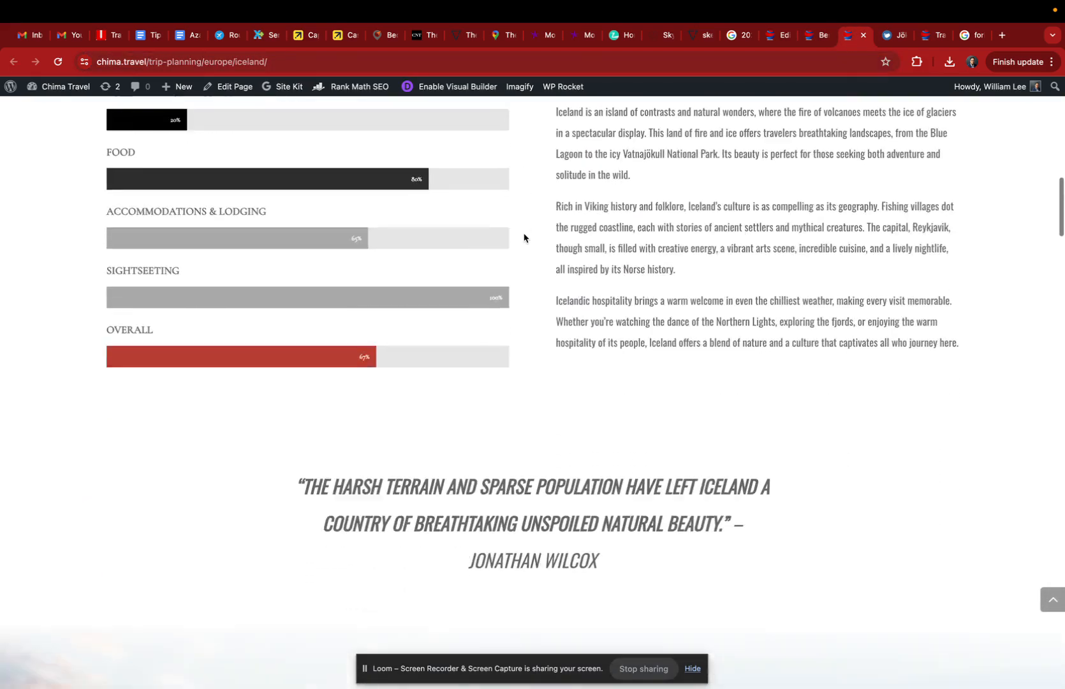
pyautogui.scroll(-7, 524, 238)
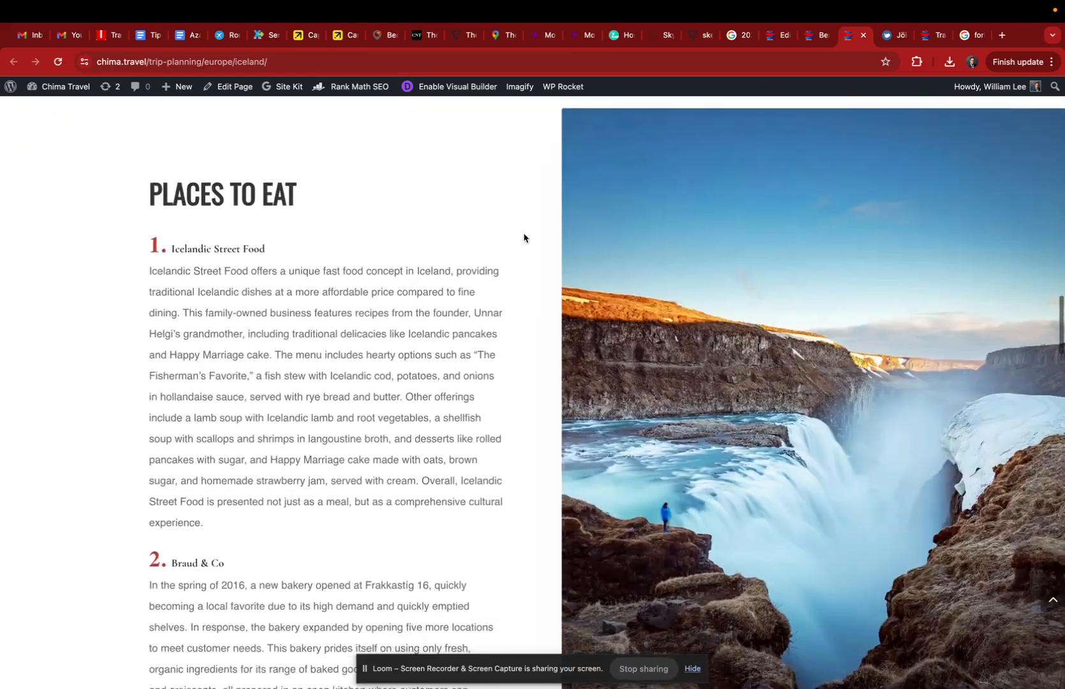
pyautogui.scroll(-3, 523, 238)
pyautogui.scroll(-6, 523, 237)
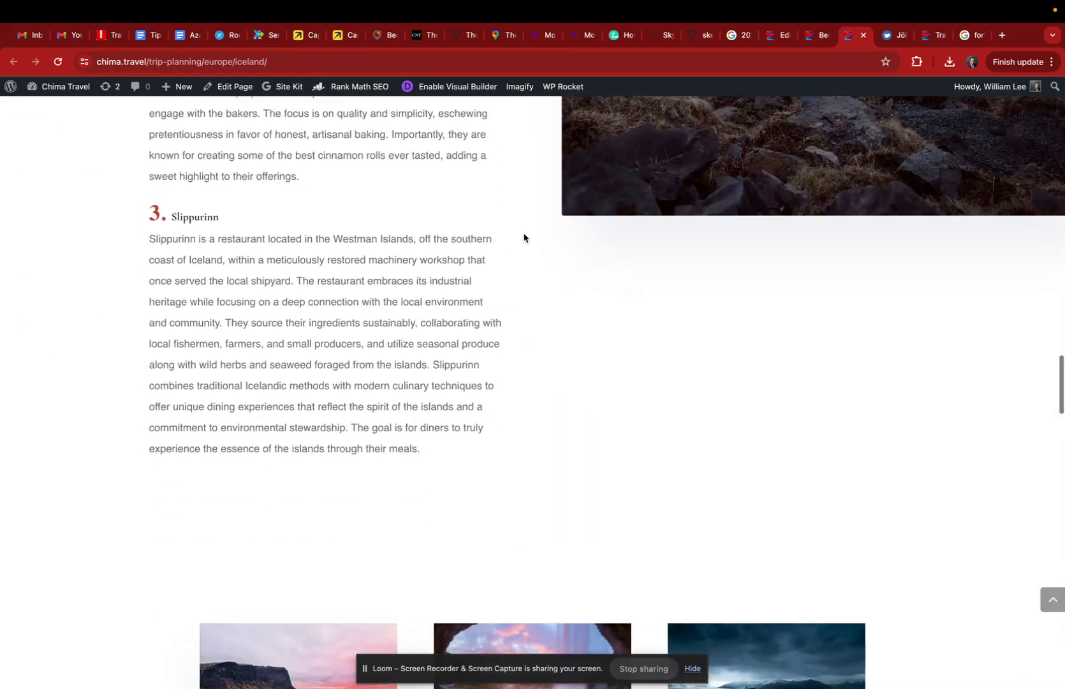
pyautogui.scroll(20, 523, 237)
pyautogui.scroll(-1, 525, 236)
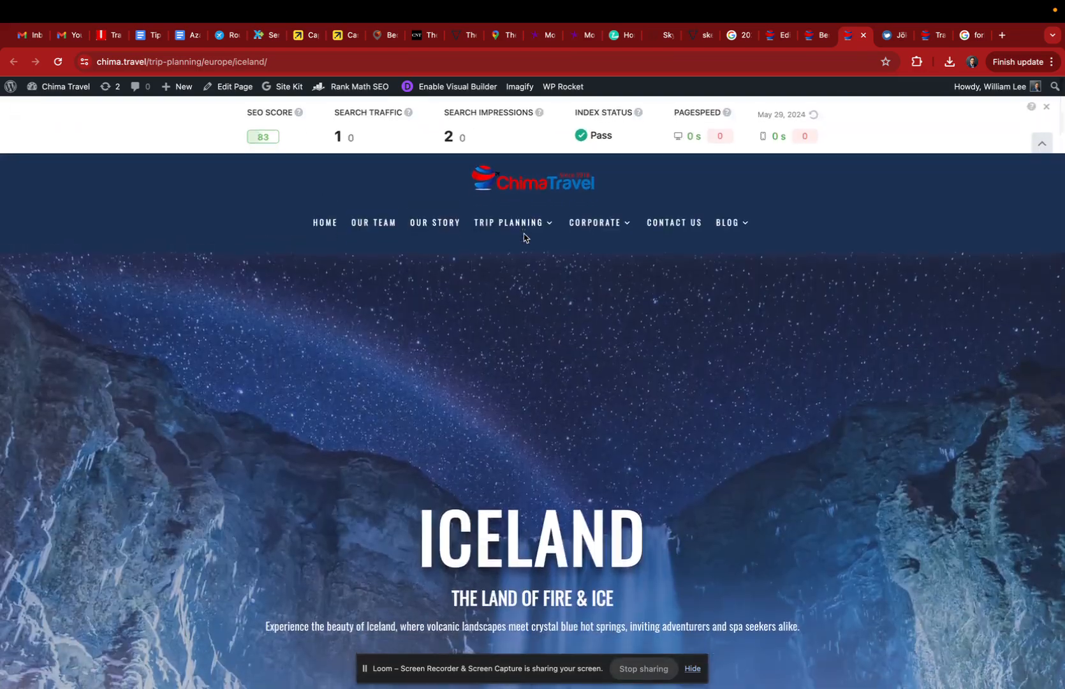
pyautogui.scroll(-5, 525, 240)
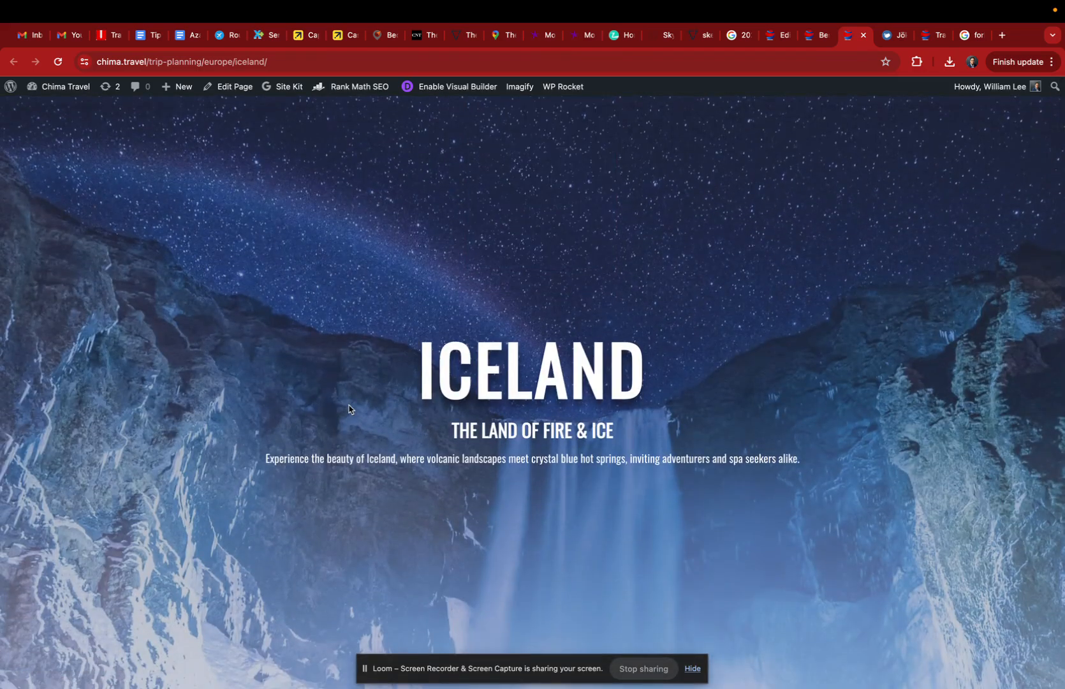
pyautogui.scroll(-10, 349, 409)
pyautogui.scroll(3, 349, 409)
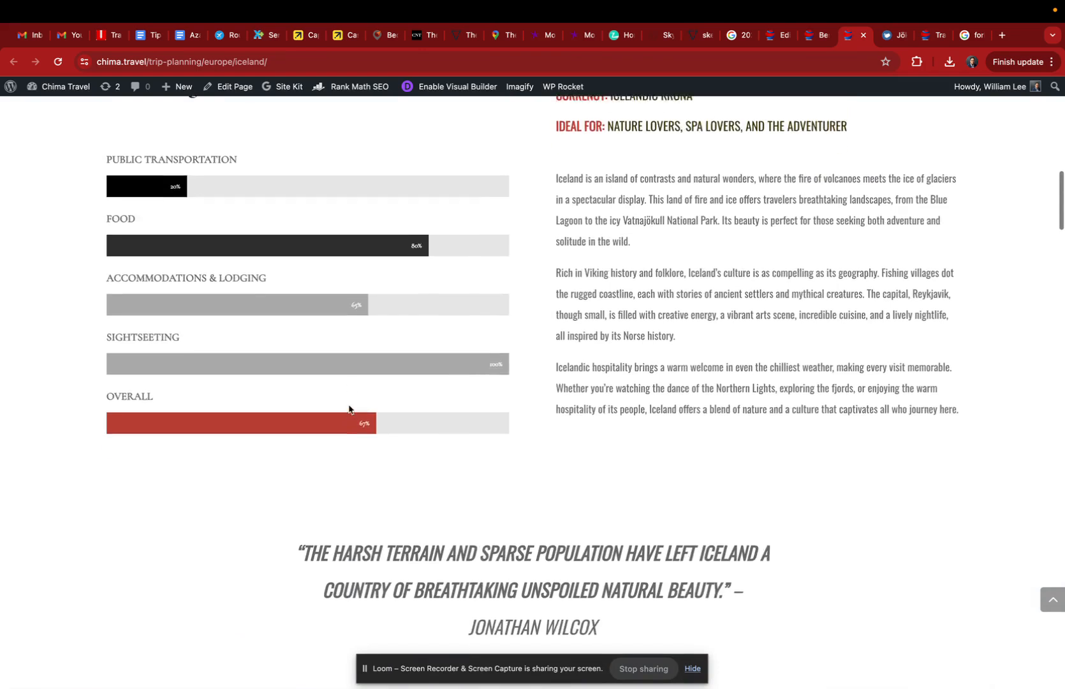
pyautogui.scroll(2, 349, 409)
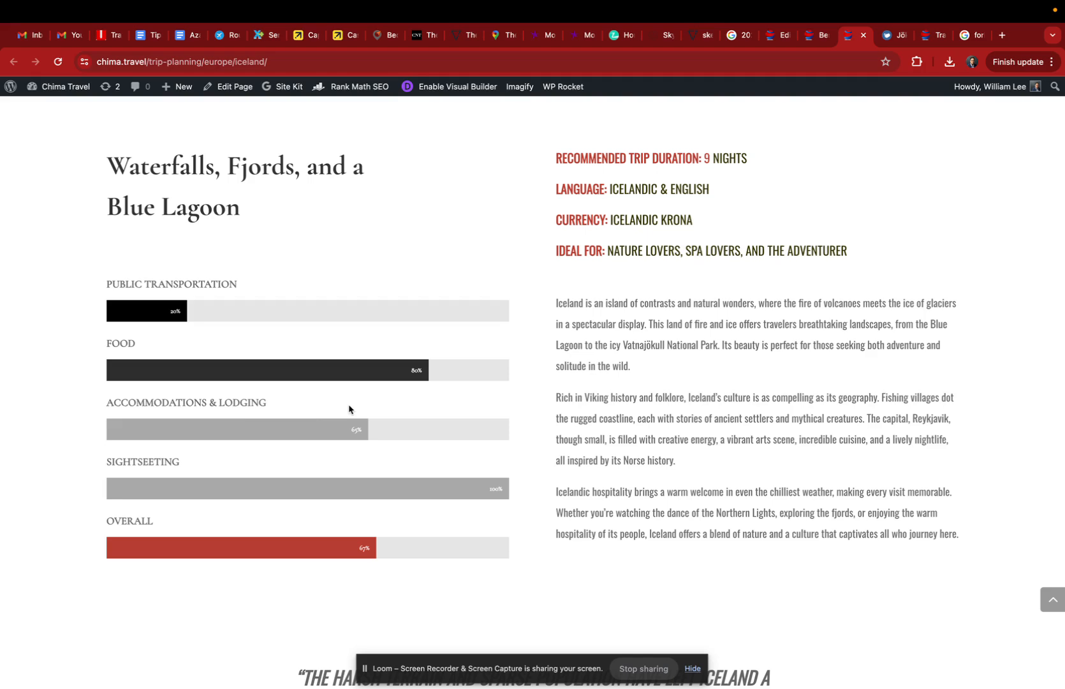
pyautogui.scroll(10, 348, 409)
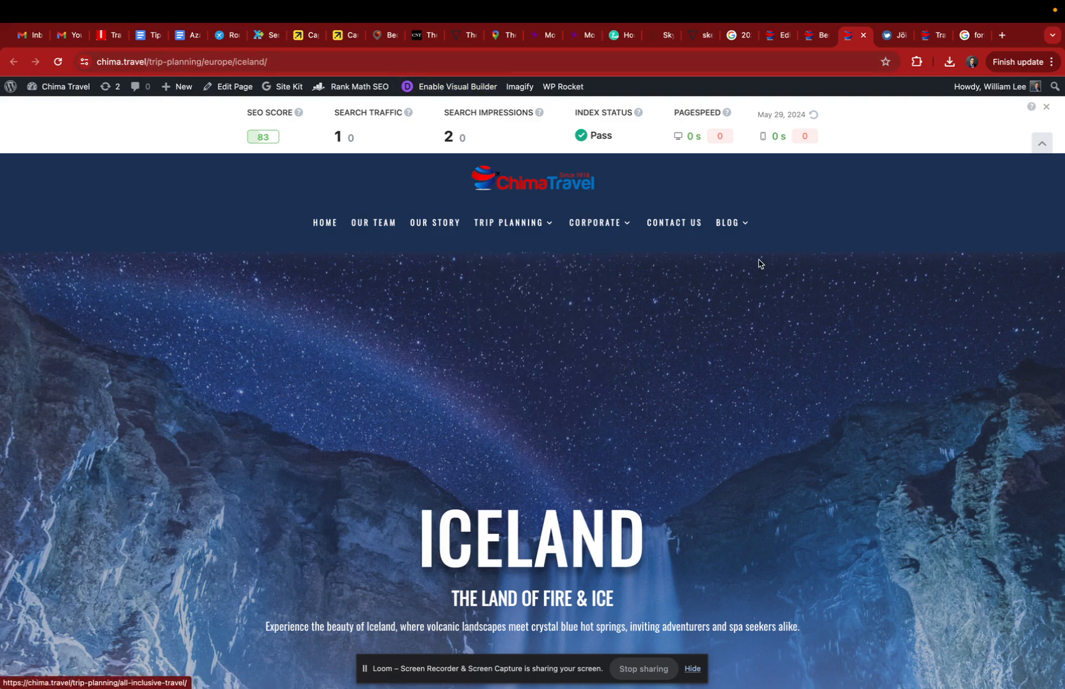
# Step: Compare the hotels post with the Iceland page, and find the Jökulsárlón Glacier Lagoon link in the post's Fosshotel section
pyautogui.click(821, 36)
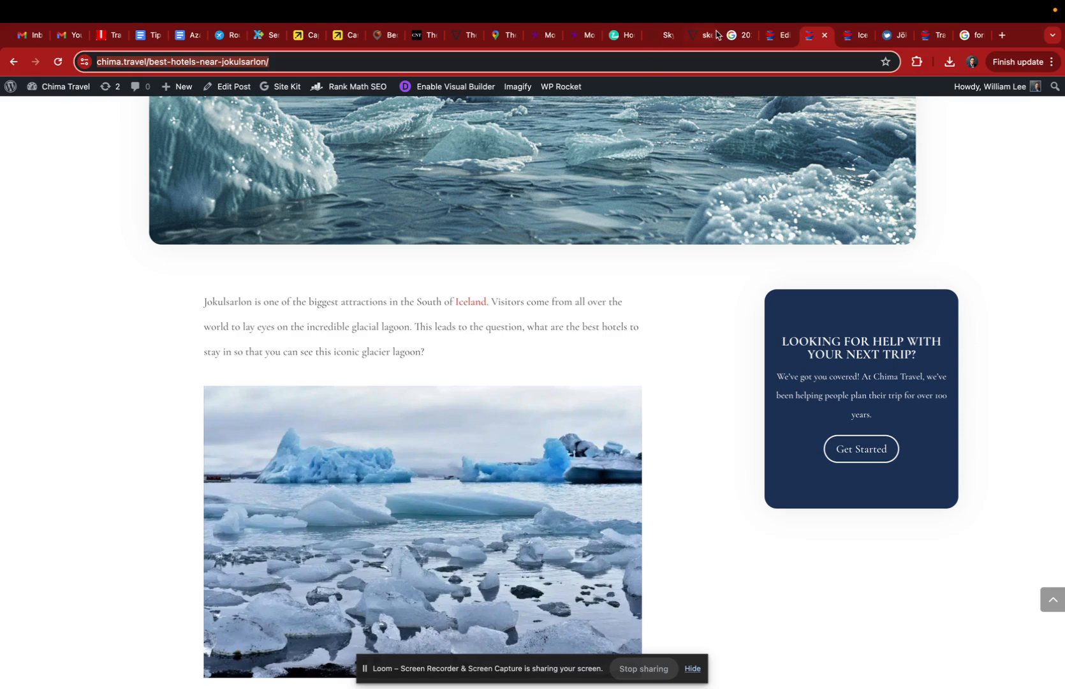
pyautogui.click(852, 37)
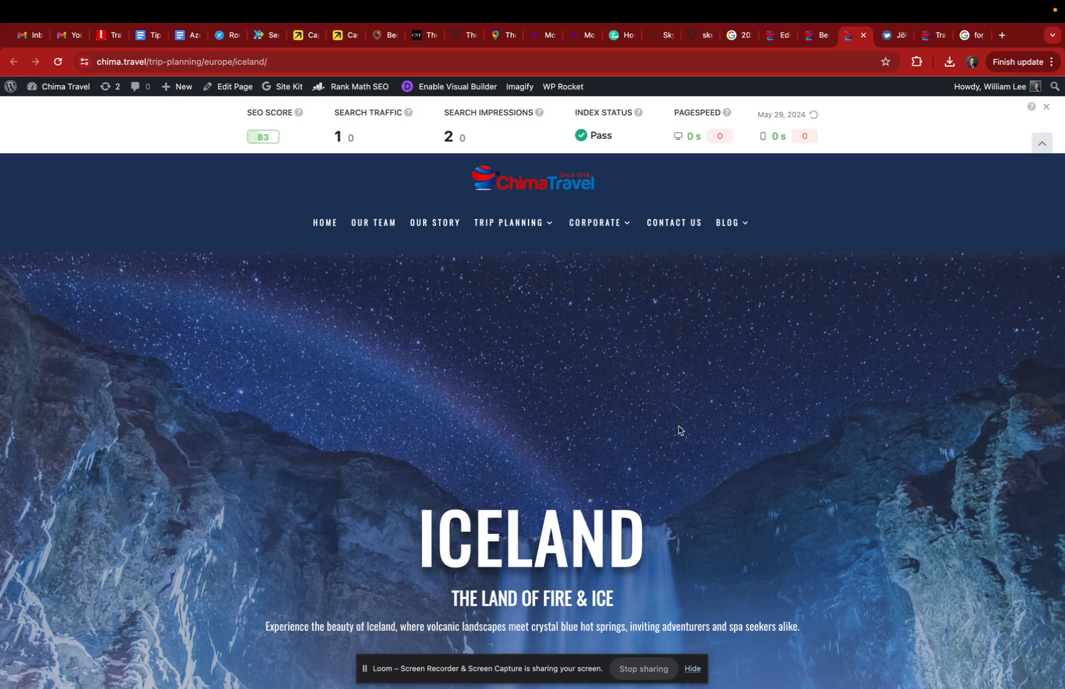
pyautogui.click(816, 37)
pyautogui.scroll(-8, 500, 326)
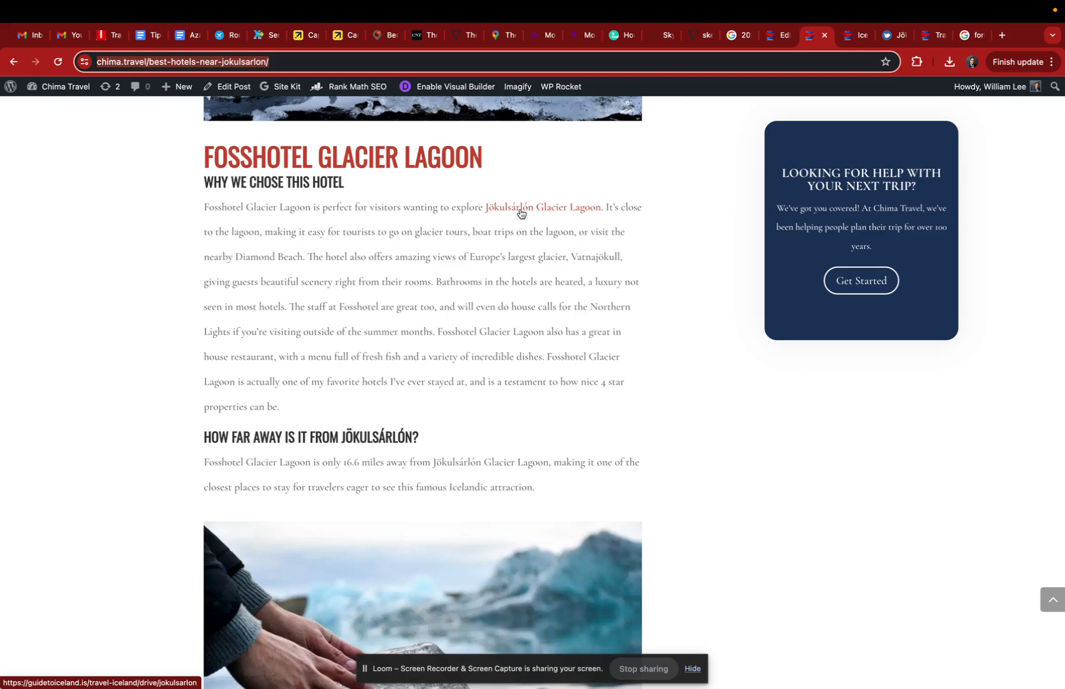
# Step: Switch to the Guide to Iceland page on Jökulsárlón Glacier Lagoon and examine its map, key facts and nearby attractions
pyautogui.click(888, 36)
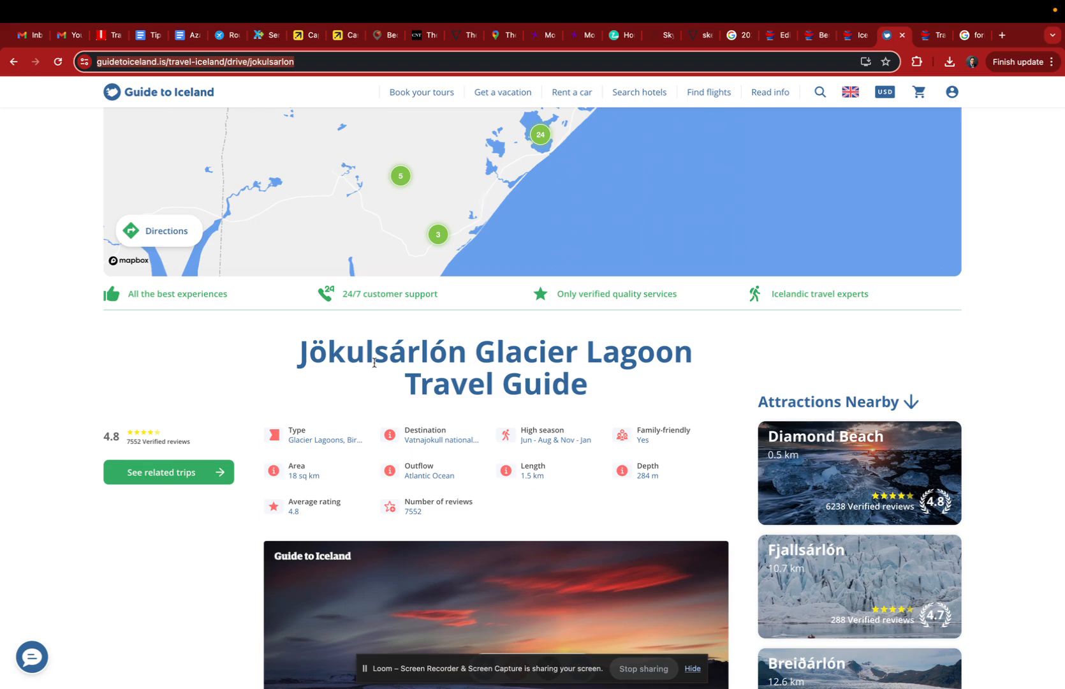
pyautogui.scroll(3, 326, 440)
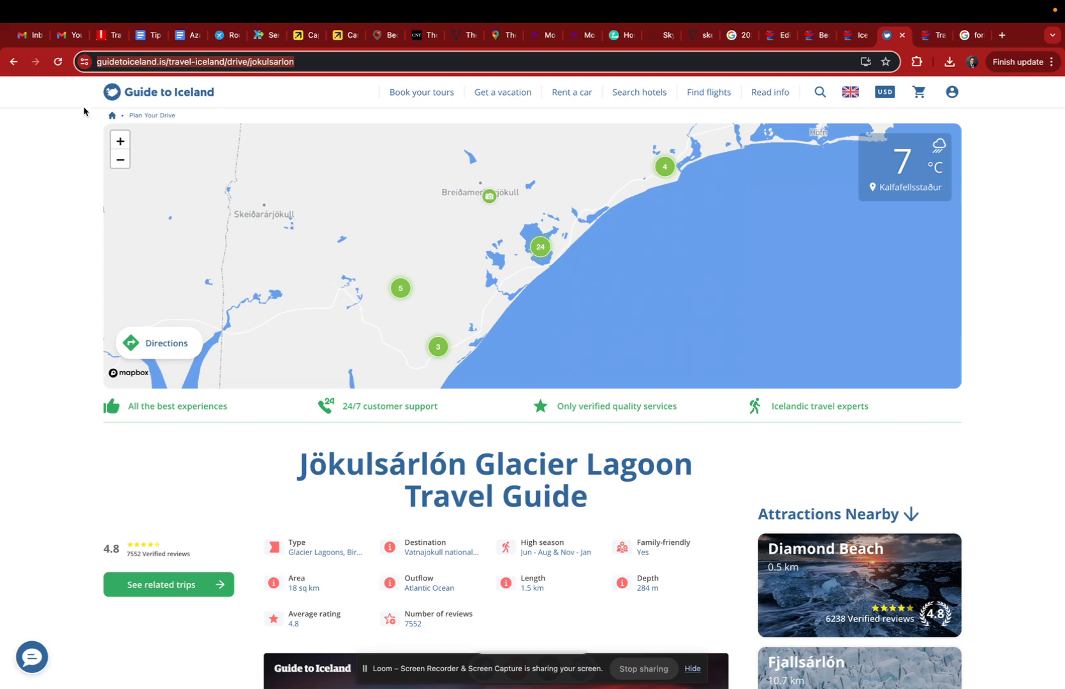
pyautogui.click(81, 117)
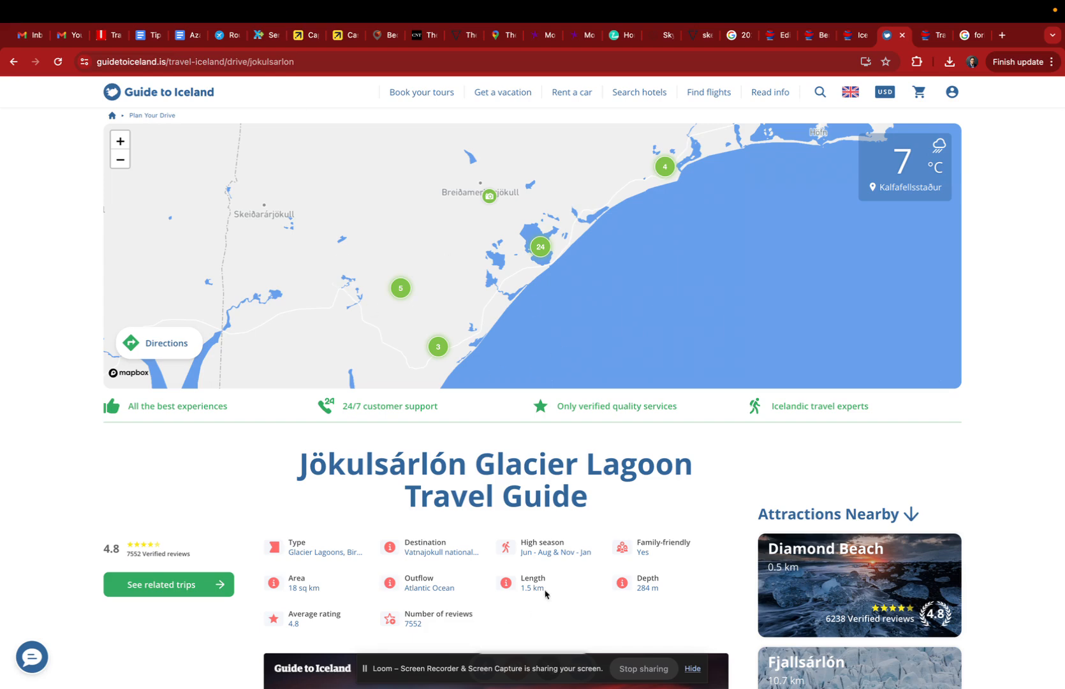
pyautogui.scroll(-3, 501, 638)
pyautogui.scroll(-3, 501, 638)
pyautogui.scroll(1, 500, 638)
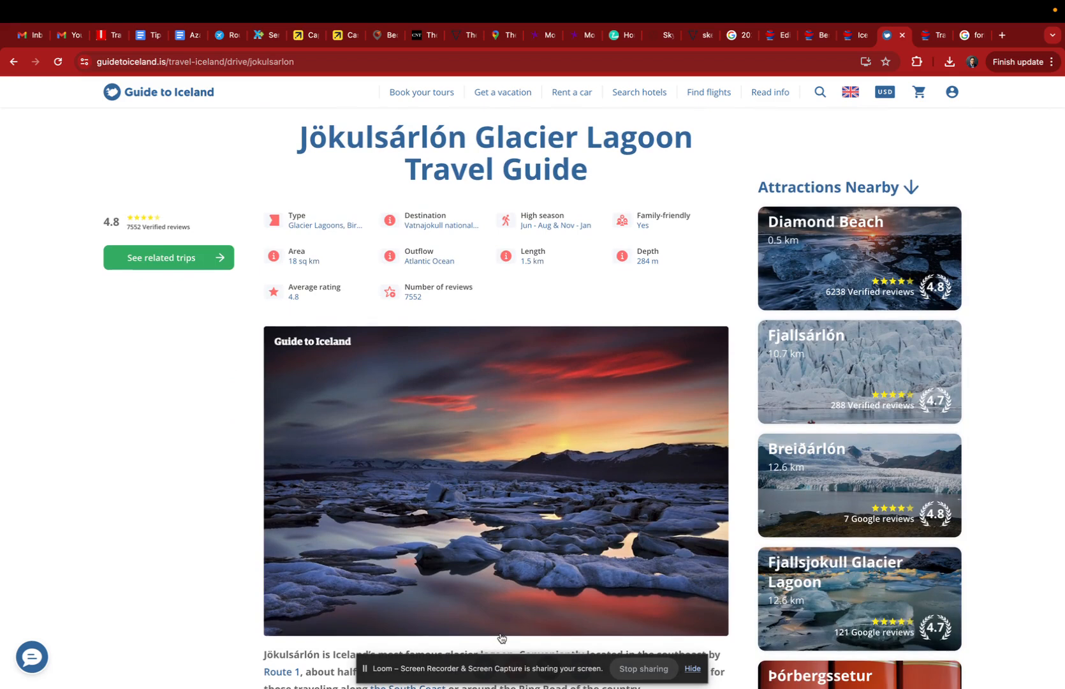
pyautogui.scroll(4, 501, 638)
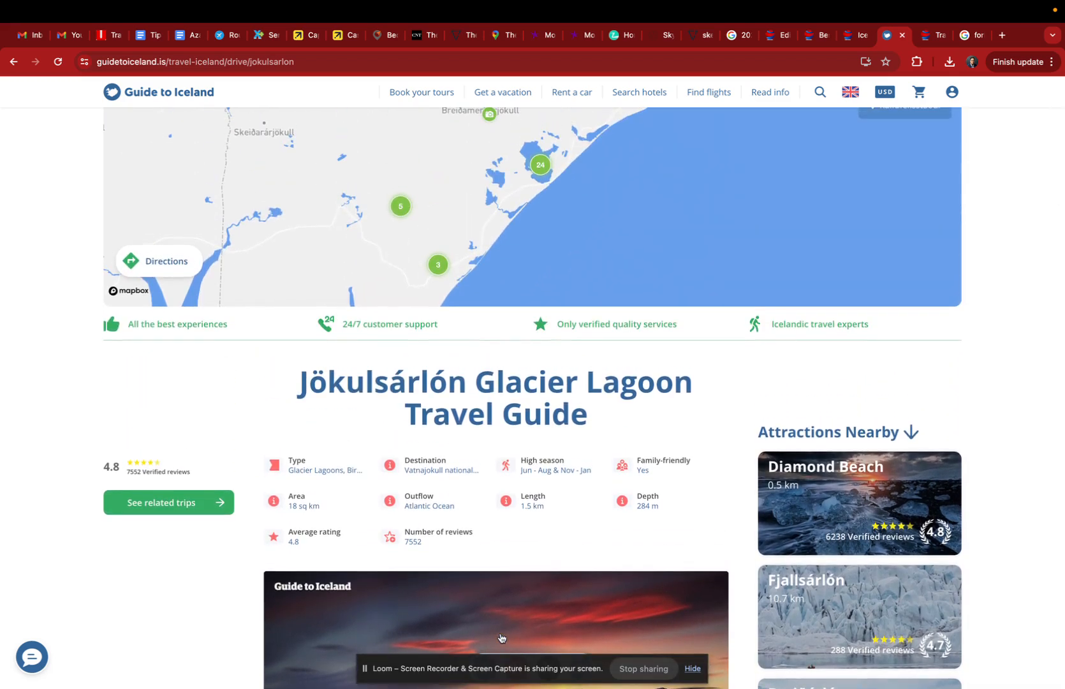
pyautogui.scroll(1, 501, 638)
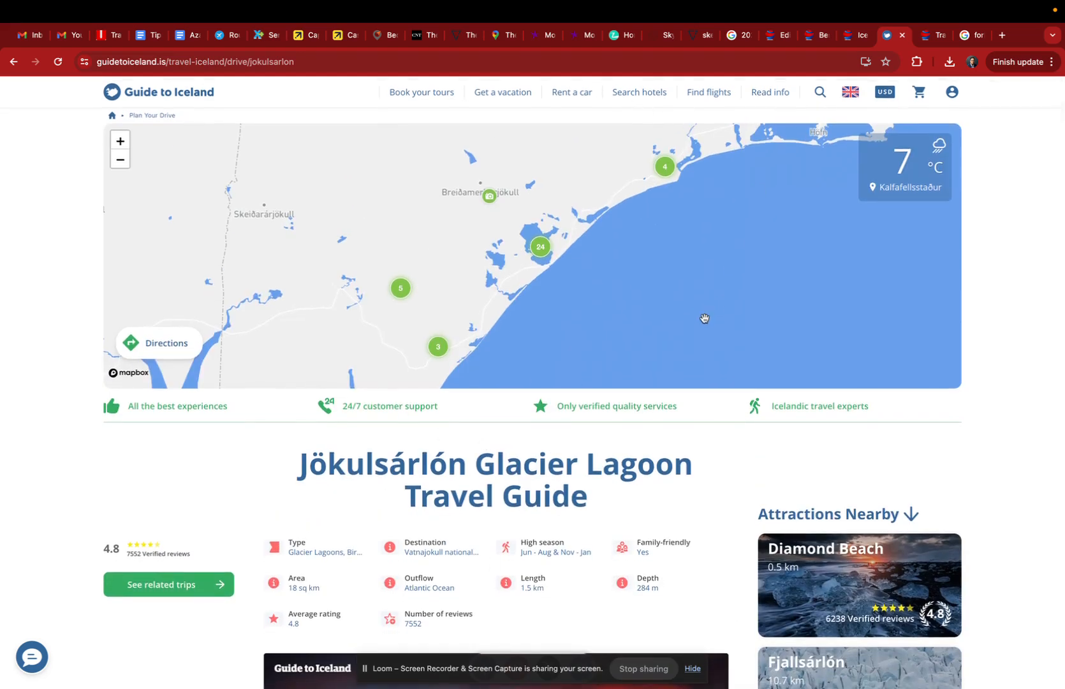
pyautogui.scroll(-2, 704, 318)
pyautogui.scroll(2, 705, 319)
pyautogui.scroll(-3, 704, 318)
pyautogui.scroll(-1, 705, 319)
# Step: Open the travel guide's related trips, go back to the guide and look over its introduction
pyautogui.click(185, 340)
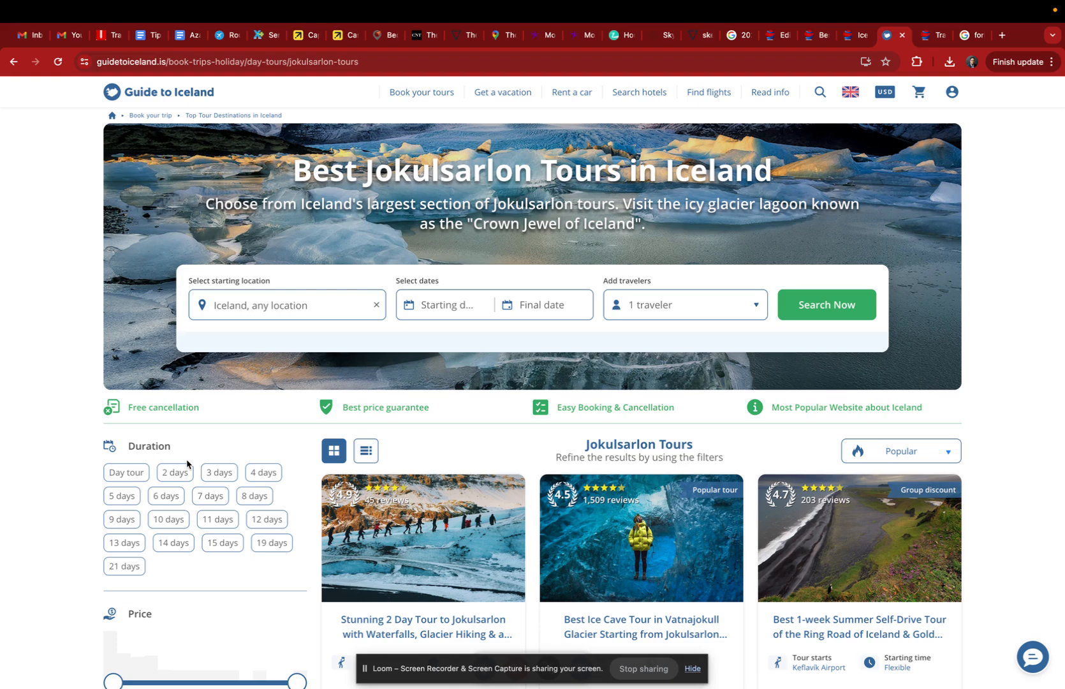
pyautogui.hotkey('alt', 'Left')
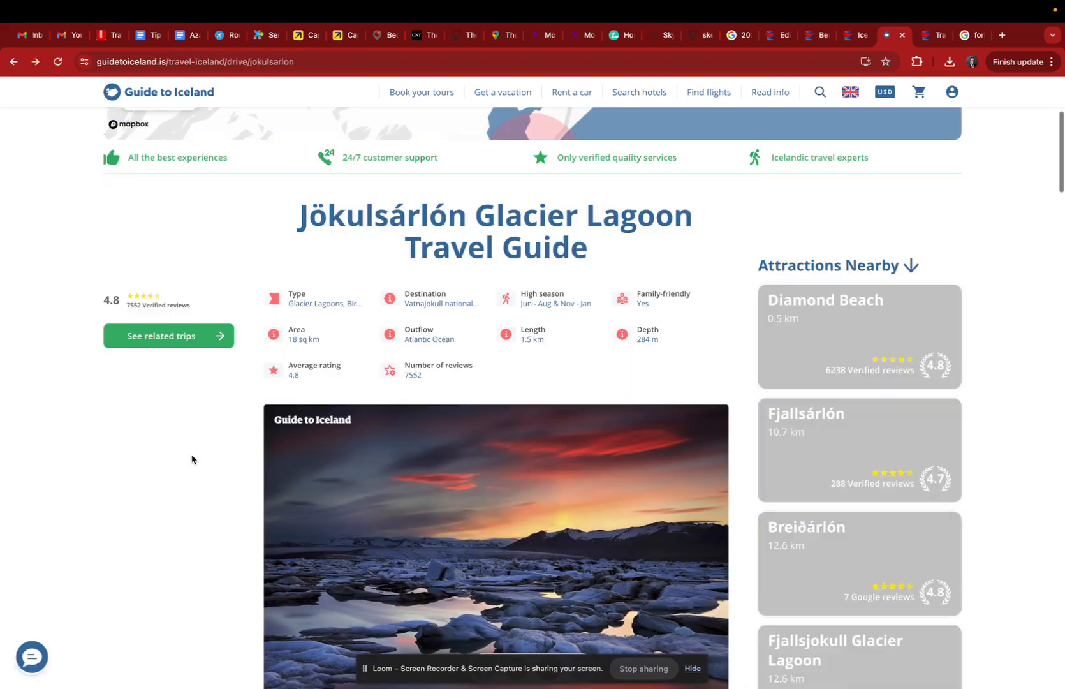
pyautogui.scroll(-4, 521, 517)
pyautogui.scroll(5, 523, 518)
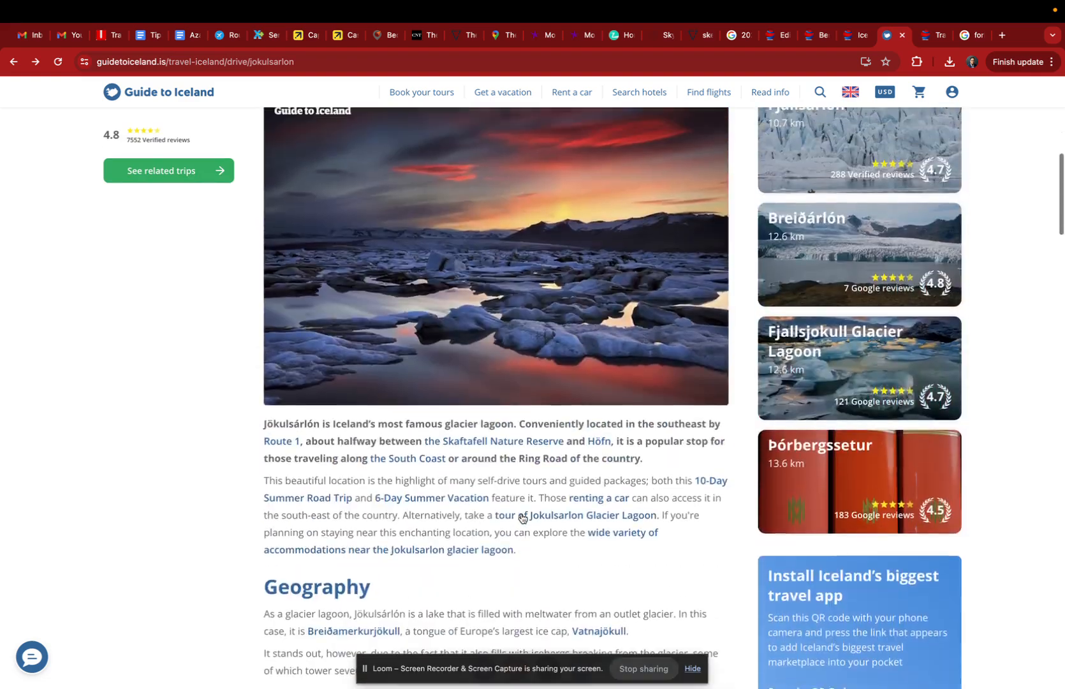
# Step: Go back to the Google results for "Jökulsárlón Glacier Lagoon", look them over and return to the travel guide
pyautogui.press('super+Left')
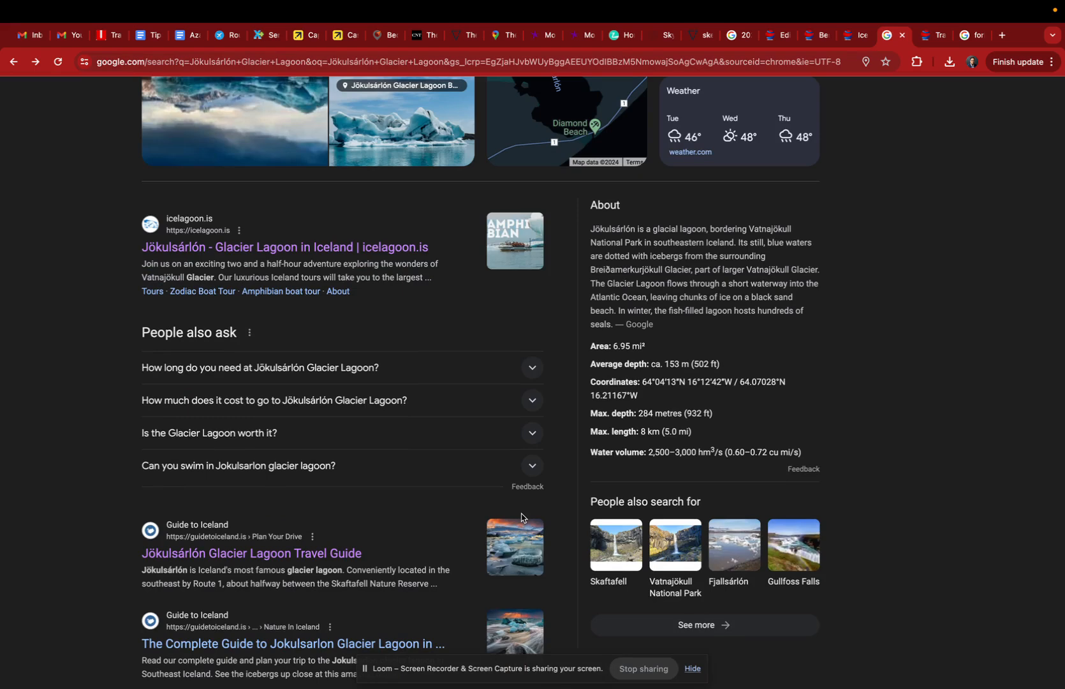
pyautogui.scroll(9, 656, 590)
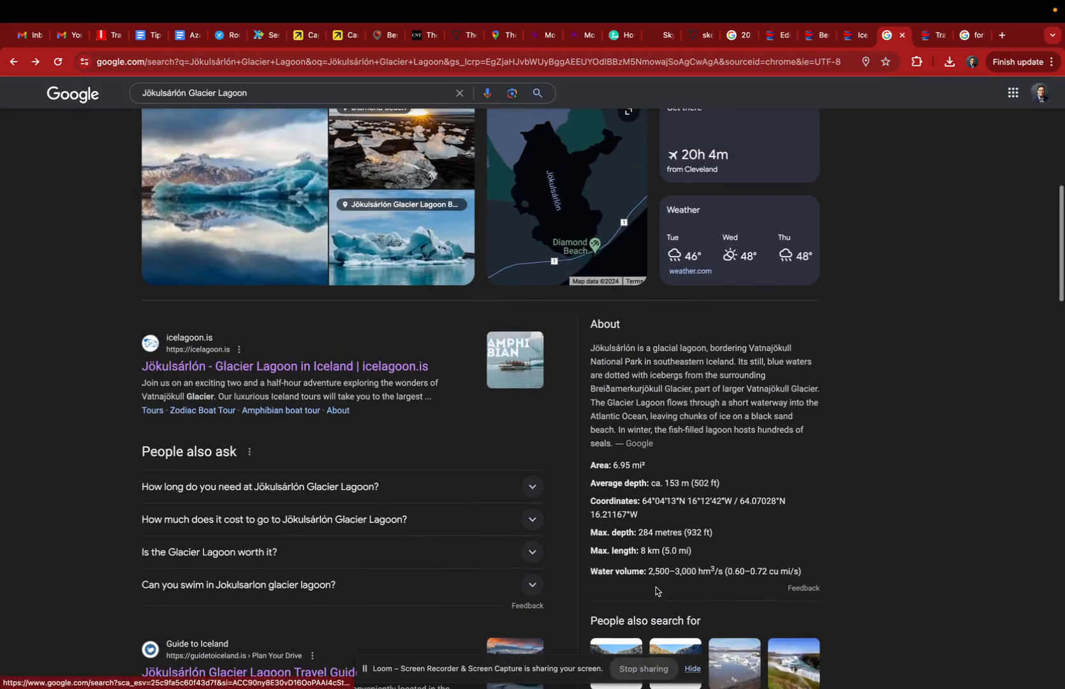
pyautogui.scroll(2, 657, 591)
pyautogui.hscroll(5, 641, 459)
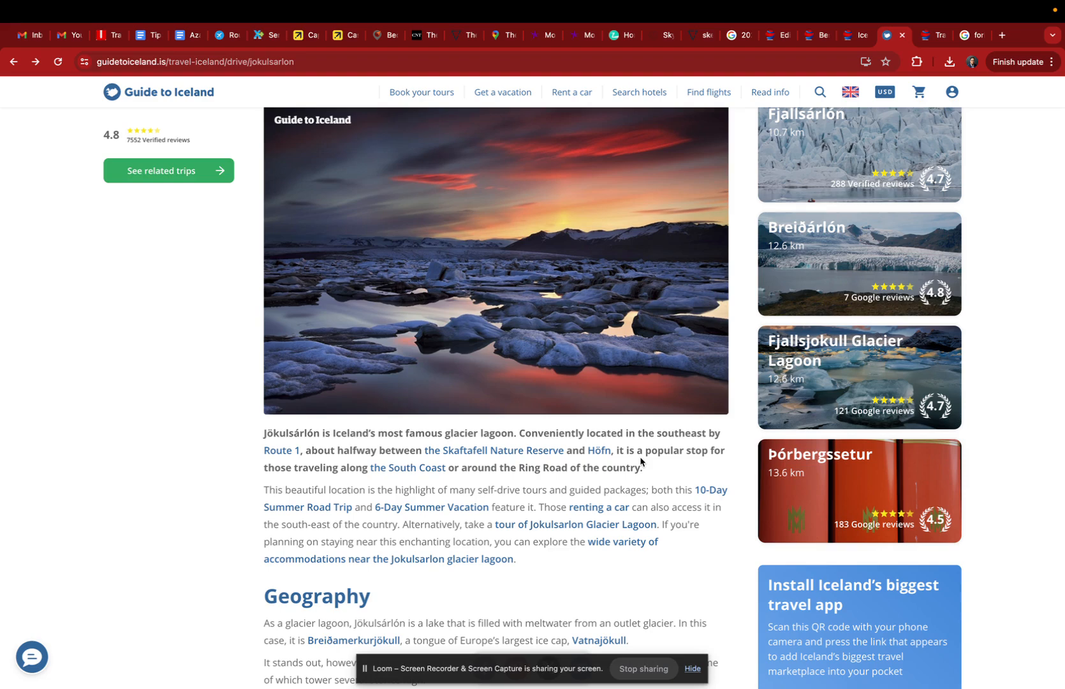
pyautogui.scroll(10, 641, 460)
# Step: Switch to the browser window with the "Hotels Near Jokulsarlon" ChatGPT conversation
pyautogui.hotkey('ctrl', 'Up')
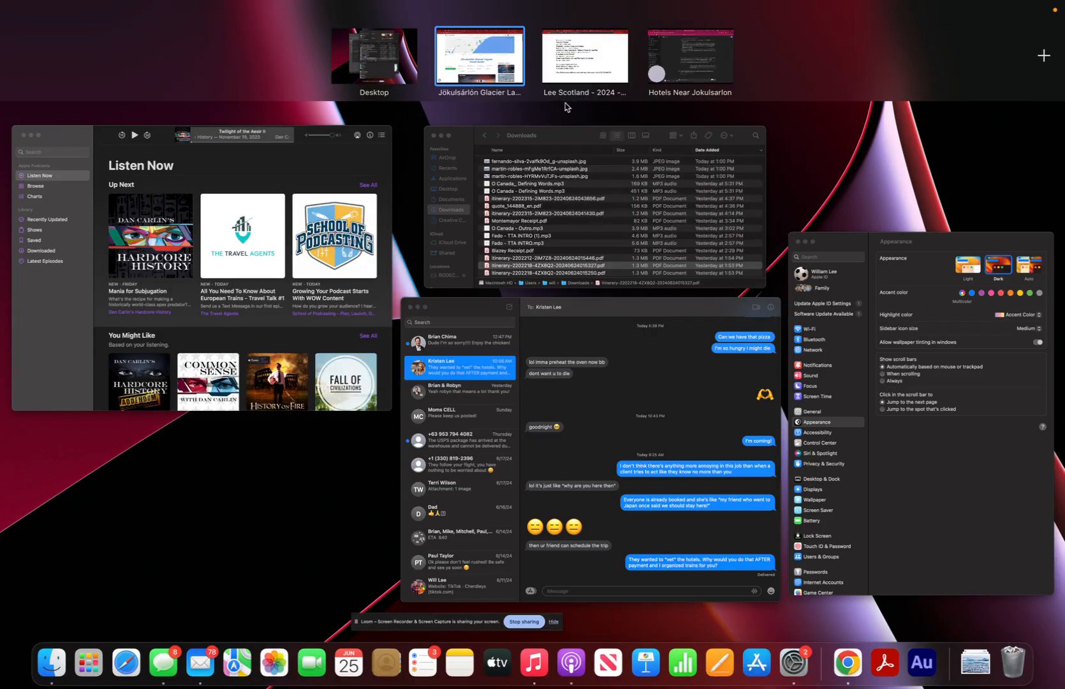
pyautogui.click(497, 61)
pyautogui.hotkey('ctrl', 'Up')
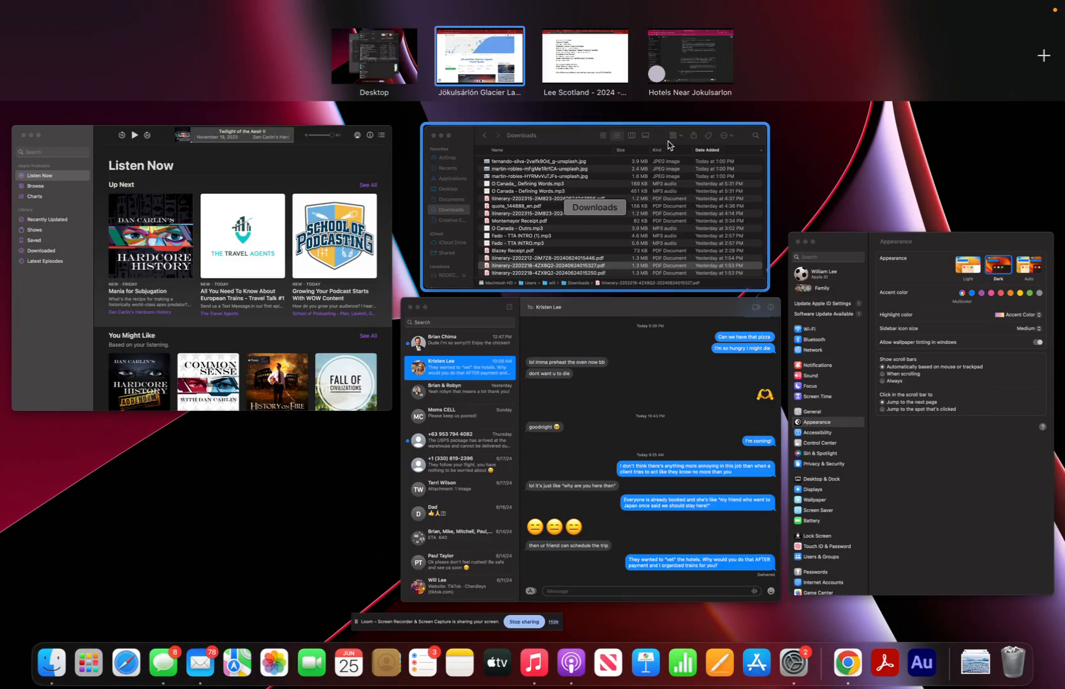
pyautogui.click(699, 65)
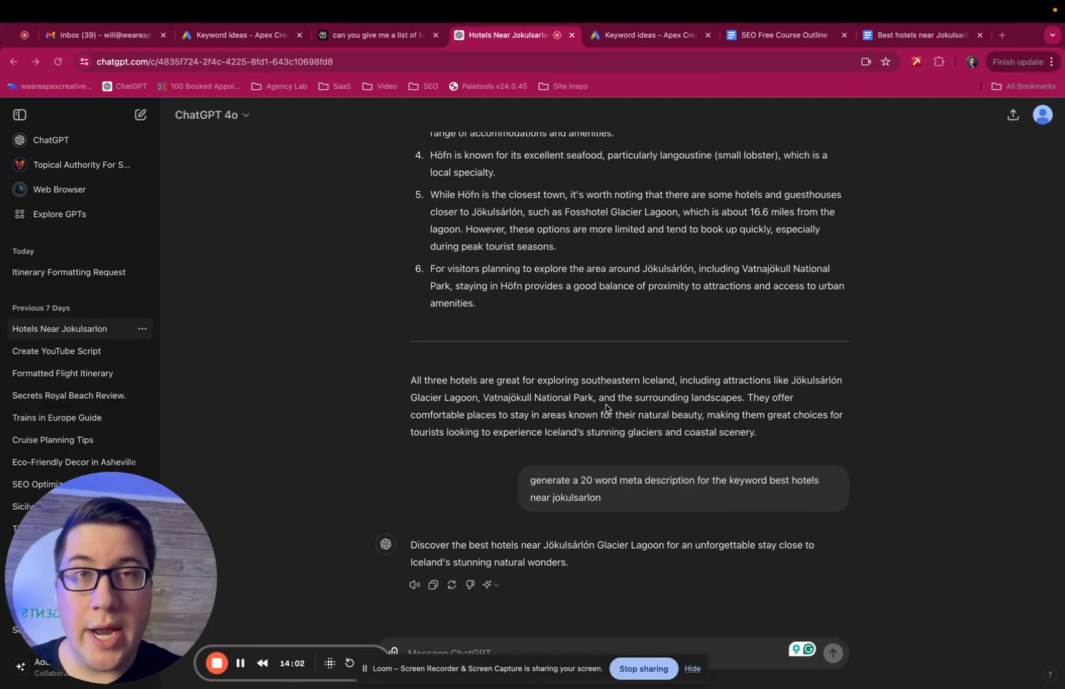